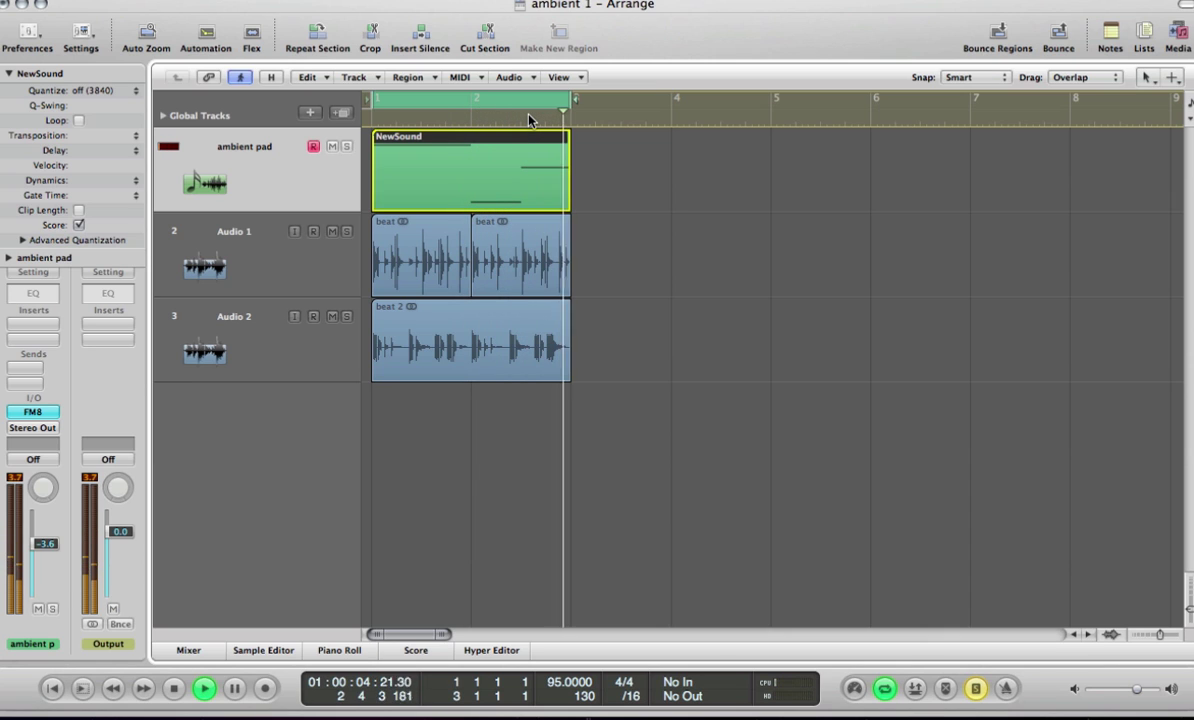
# Stop playback, open the FM8 instrument of the ambient pad track, and load a blank new sound
pyautogui.press('space')
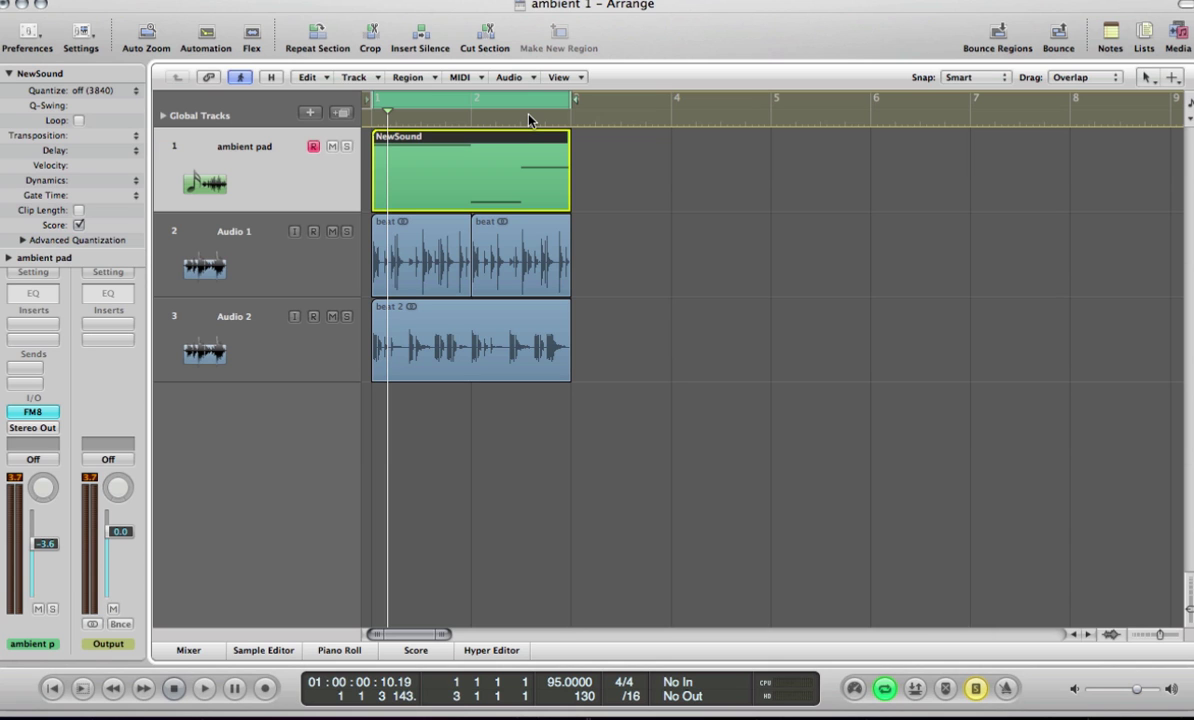
pyautogui.press('v')
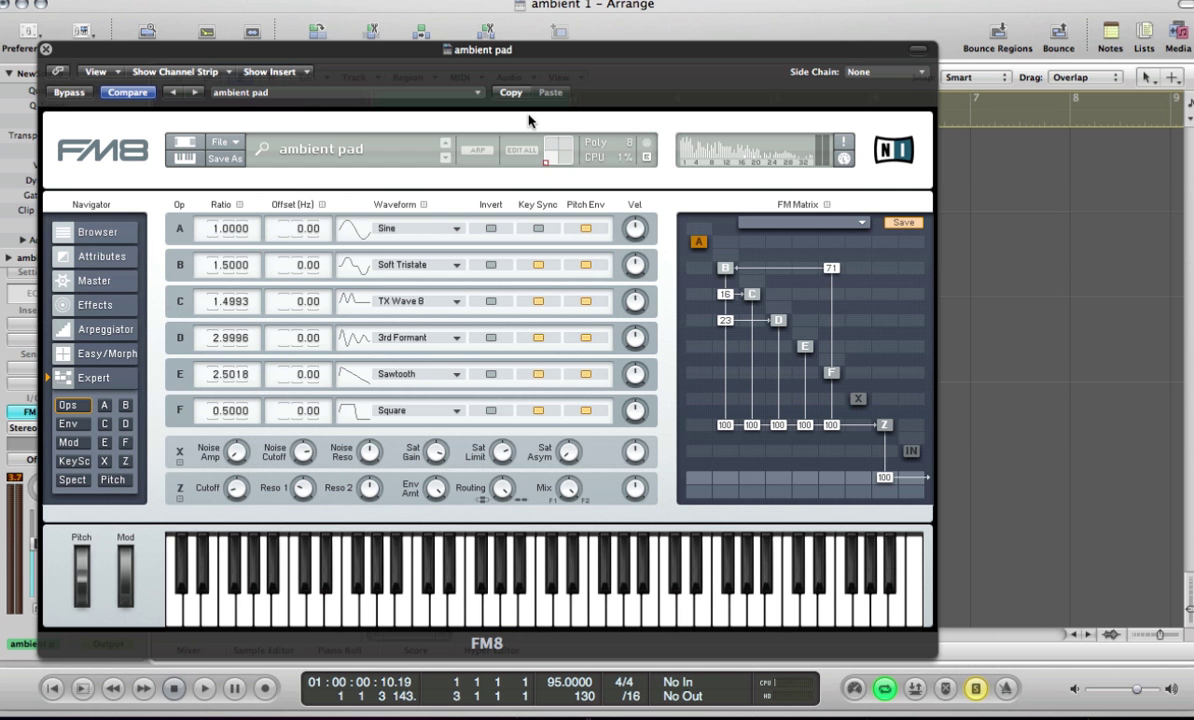
pyautogui.click(228, 146)
pyautogui.click(232, 150)
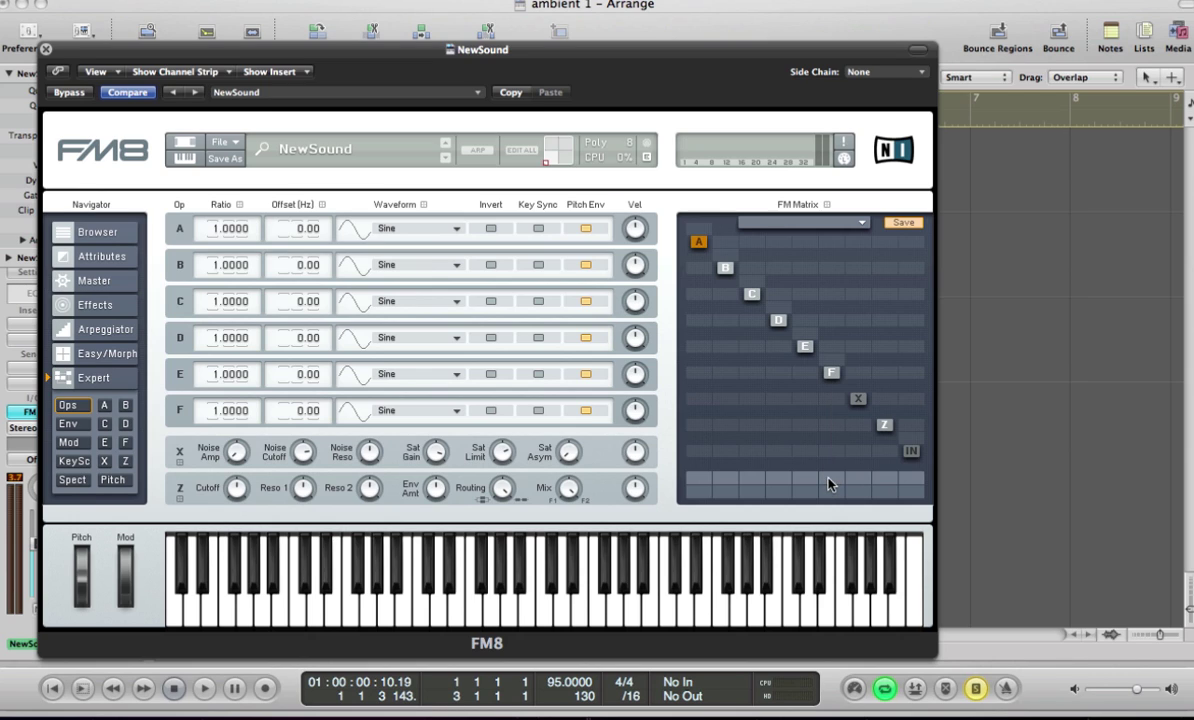
# Route operators B, C, D, E and F into operator Z at level 100 each in the FM matrix
pyautogui.click(804, 427)
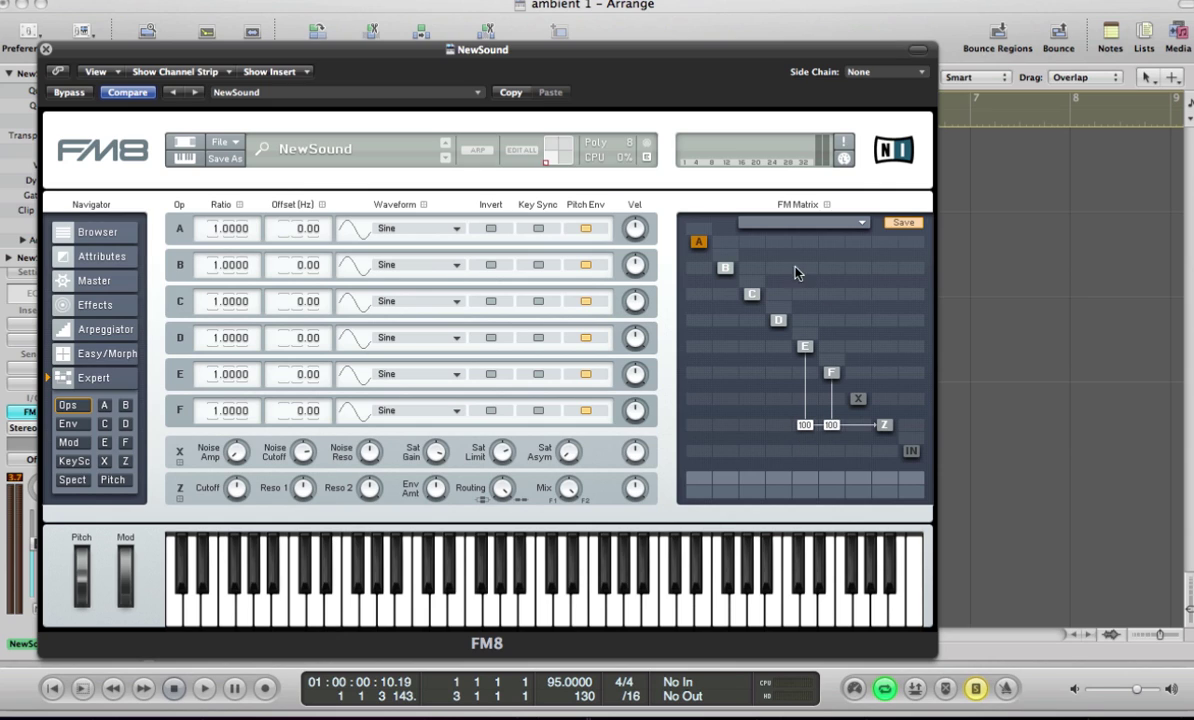
pyautogui.click(778, 425)
pyautogui.click(725, 425)
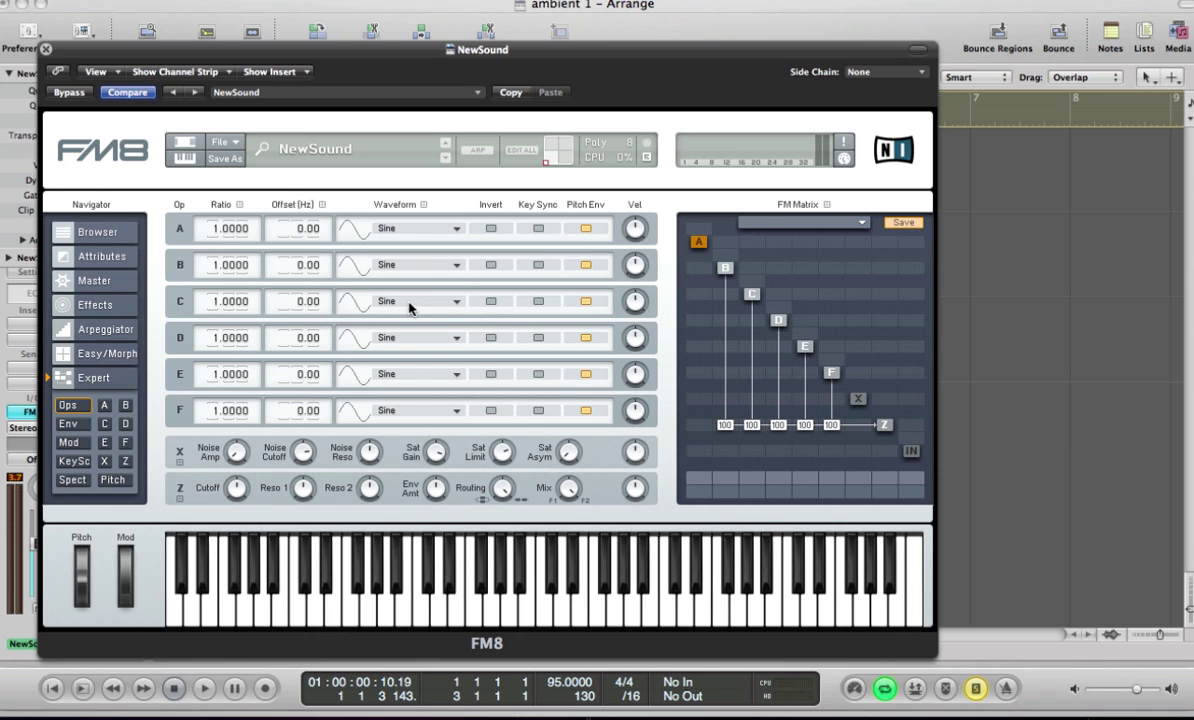
# Give operator F a Square waveform and a ratio of 0.5000
pyautogui.click(405, 412)
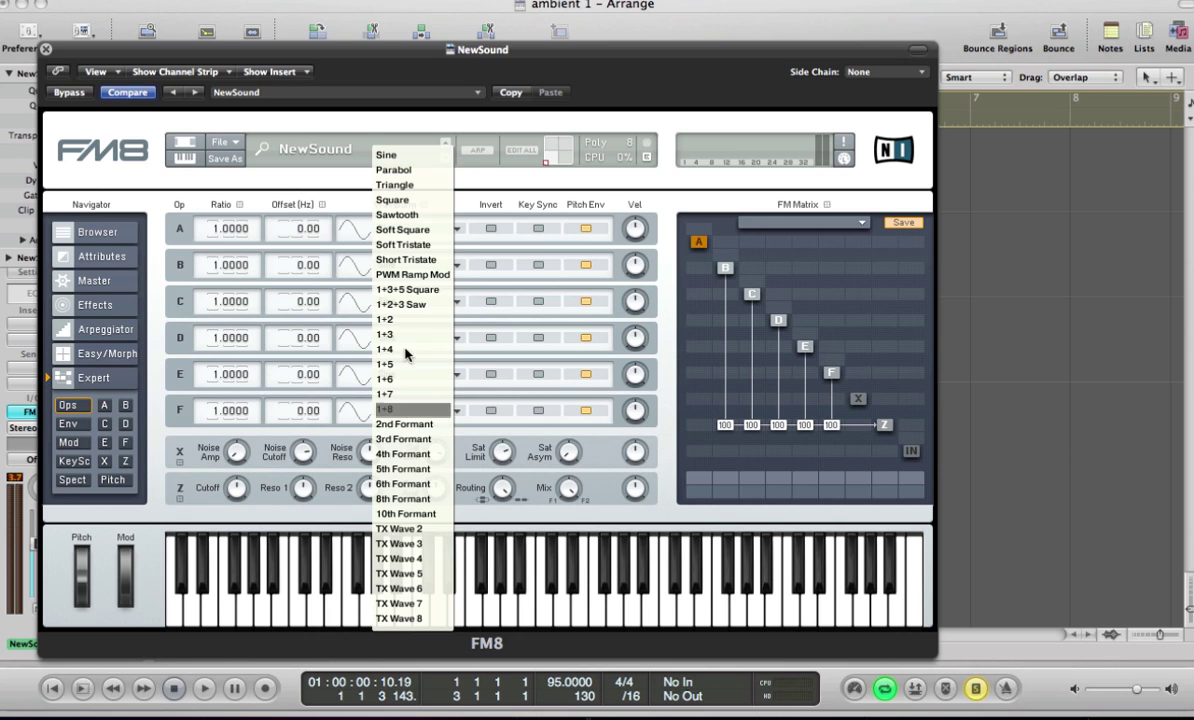
pyautogui.click(400, 201)
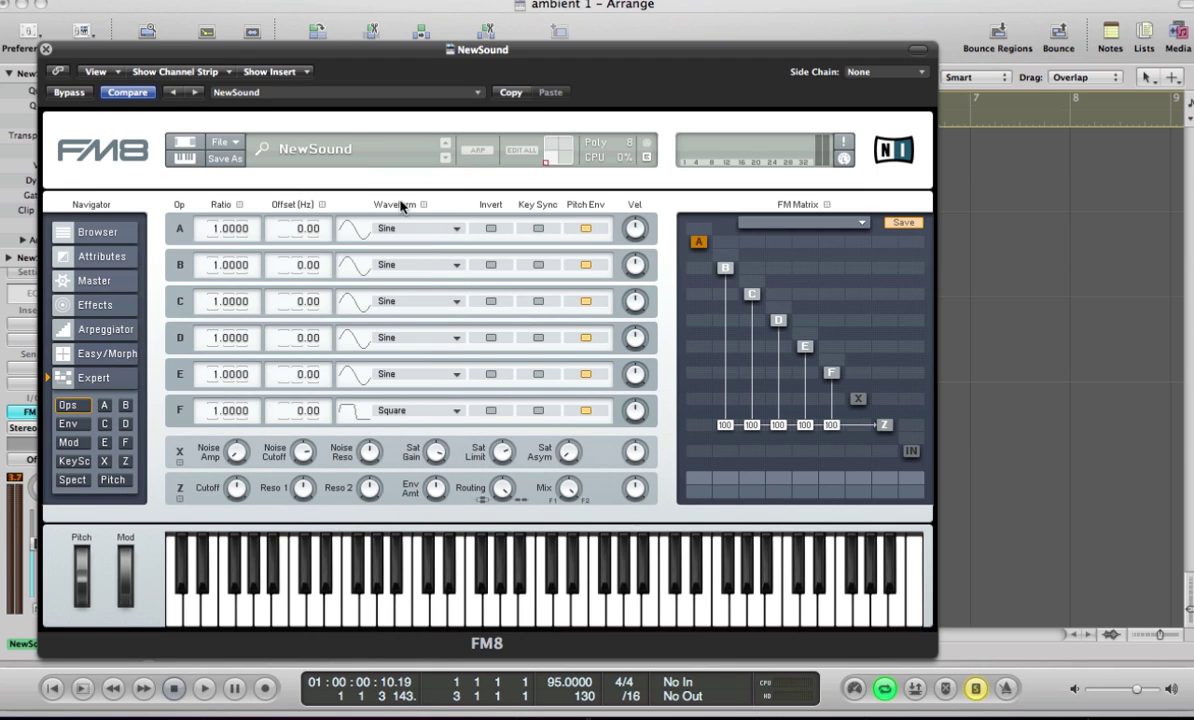
pyautogui.doubleClick(210, 412)
# Give operator E a Sawtooth waveform and a slightly detuned ratio of 2.5018
pyautogui.click(418, 375)
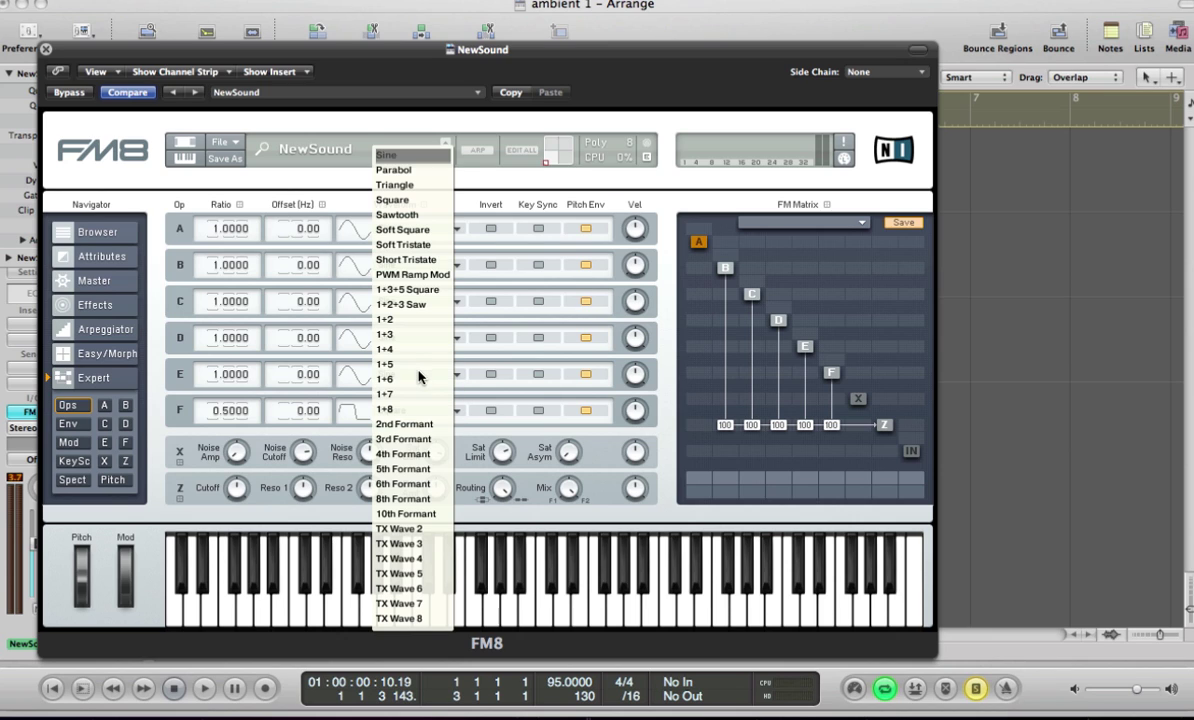
pyautogui.click(406, 220)
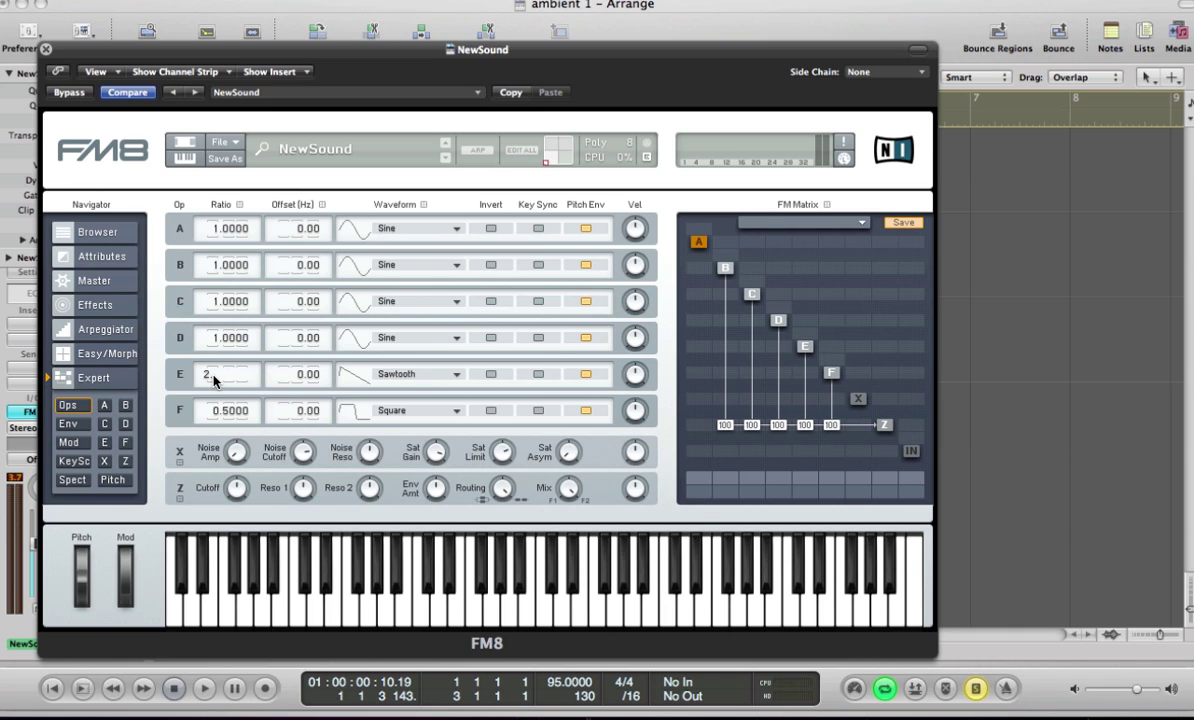
pyautogui.press('Return')
pyautogui.moveTo(247, 374); pyautogui.dragTo(257, 373)
# Give operator D the 3rd Formant waveform and a slightly detuned ratio of 2.9996
pyautogui.click(413, 341)
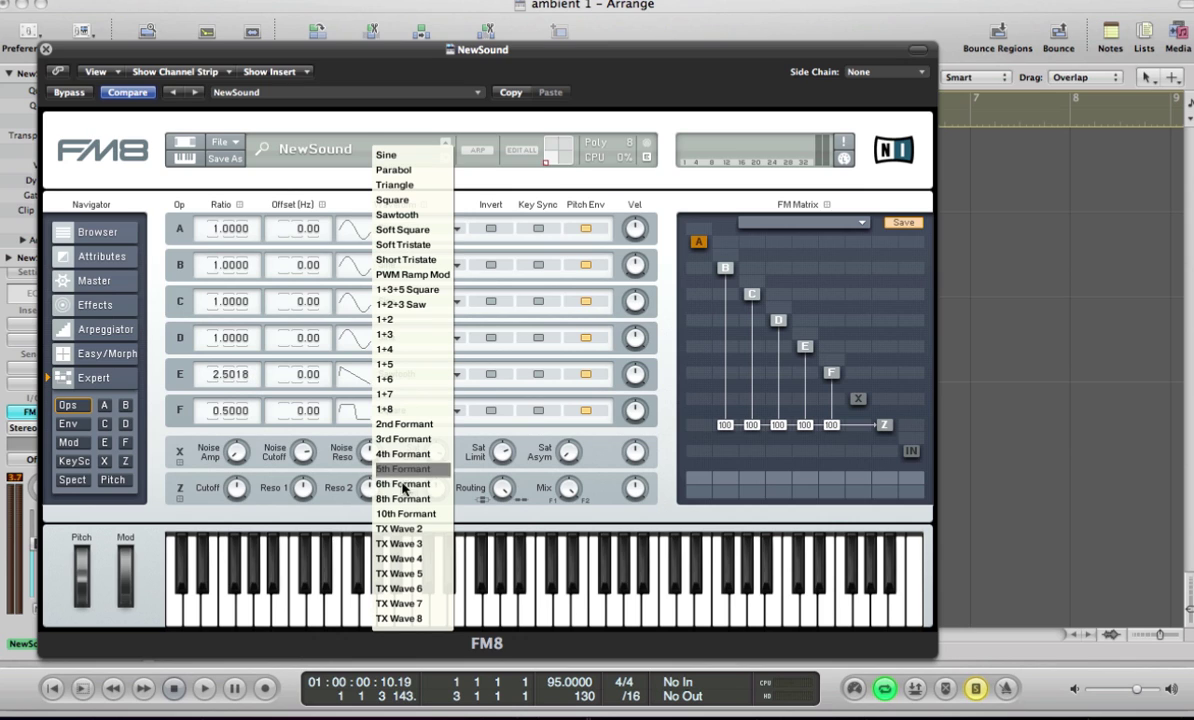
pyautogui.click(398, 440)
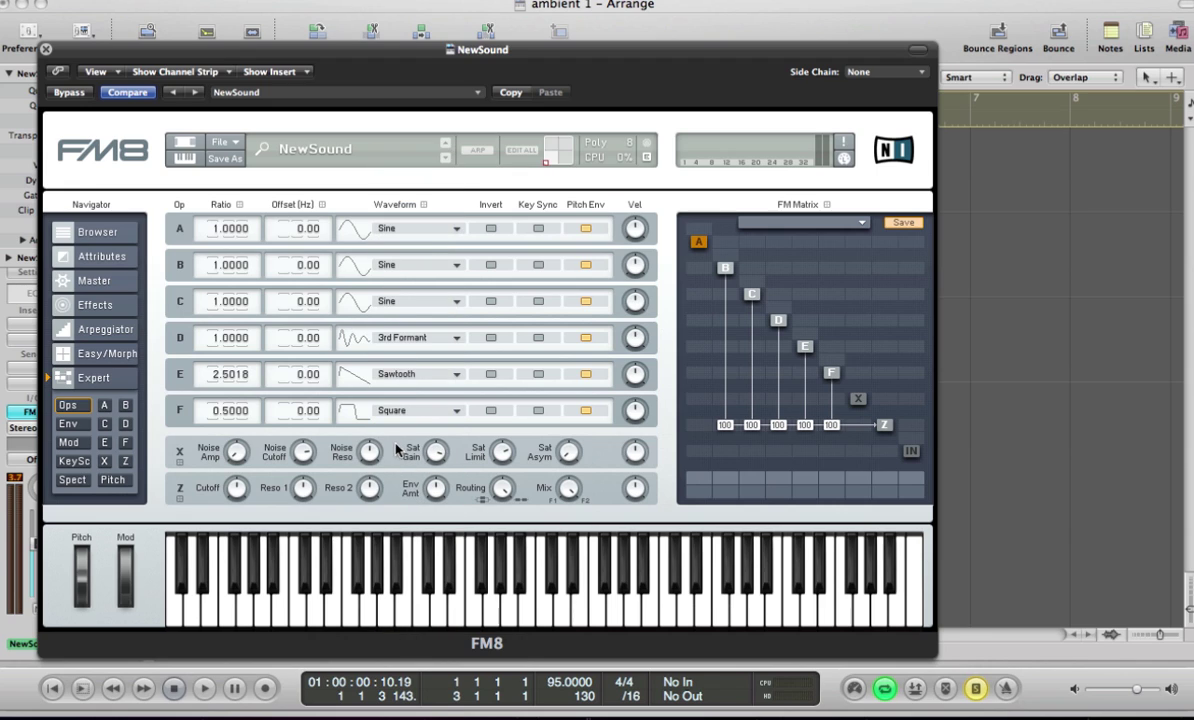
pyautogui.doubleClick(220, 345)
pyautogui.write('3')
pyautogui.press('Return')
pyautogui.moveTo(220, 345); pyautogui.dragTo(248, 347)
# Give operator C the TX Wave 8 waveform and a ratio of 1.4993
pyautogui.click(359, 340)
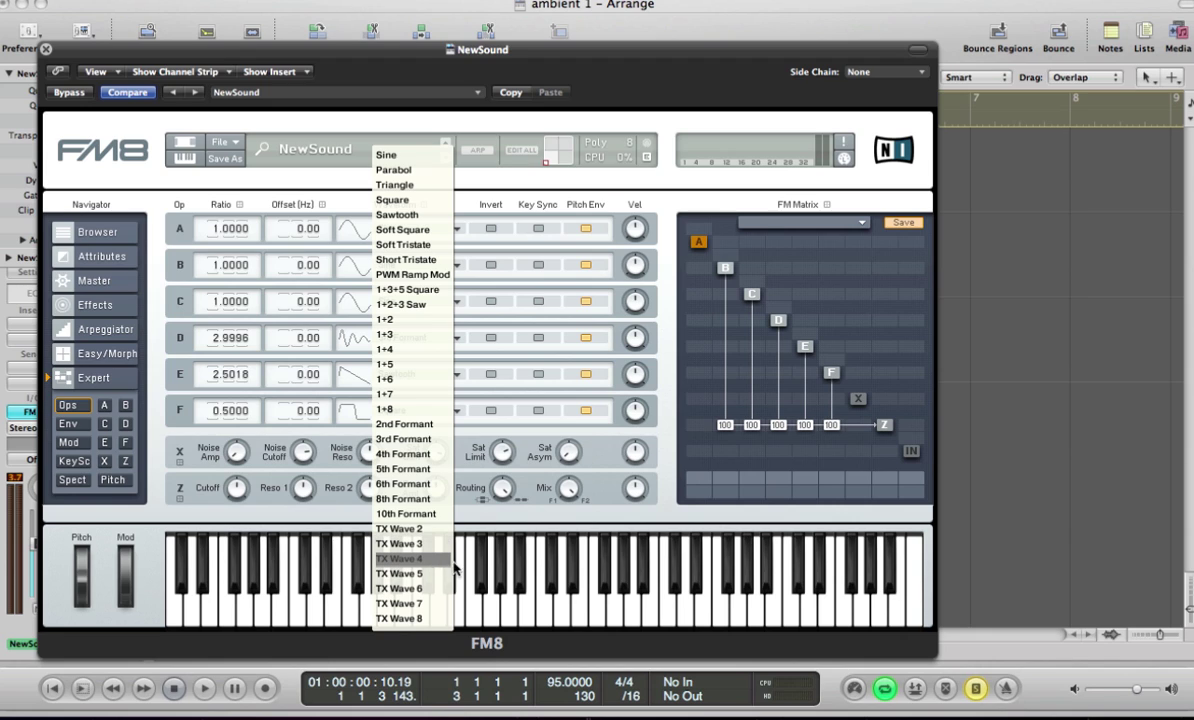
pyautogui.click(410, 618)
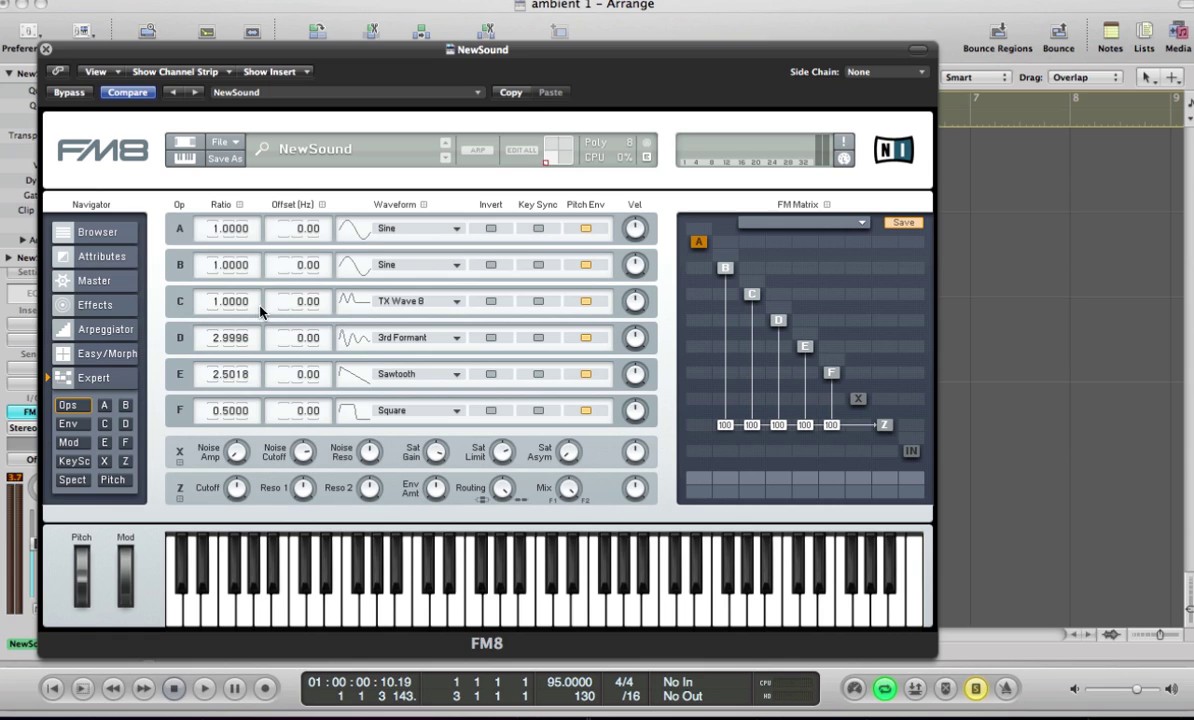
pyautogui.doubleClick(212, 306)
pyautogui.write('1')
pyautogui.scroll(-1, 248, 308)
# Give operator B the Soft Tristate waveform and a ratio of 1.5000
pyautogui.click(398, 265)
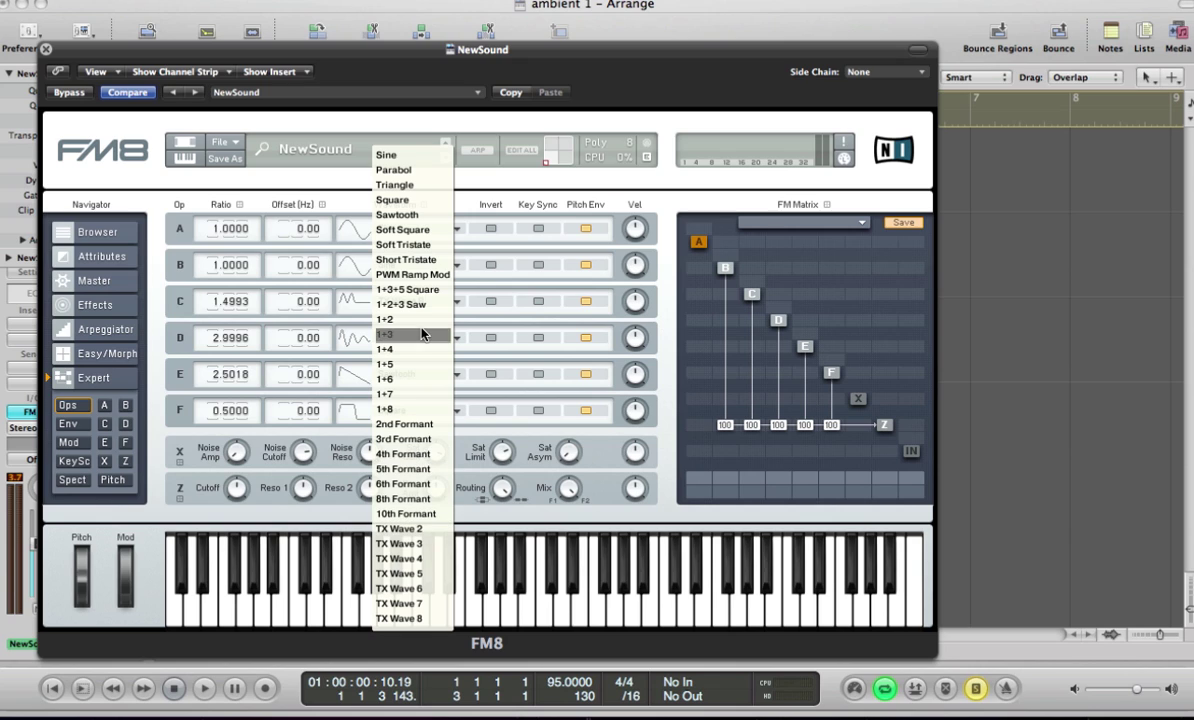
pyautogui.click(410, 250)
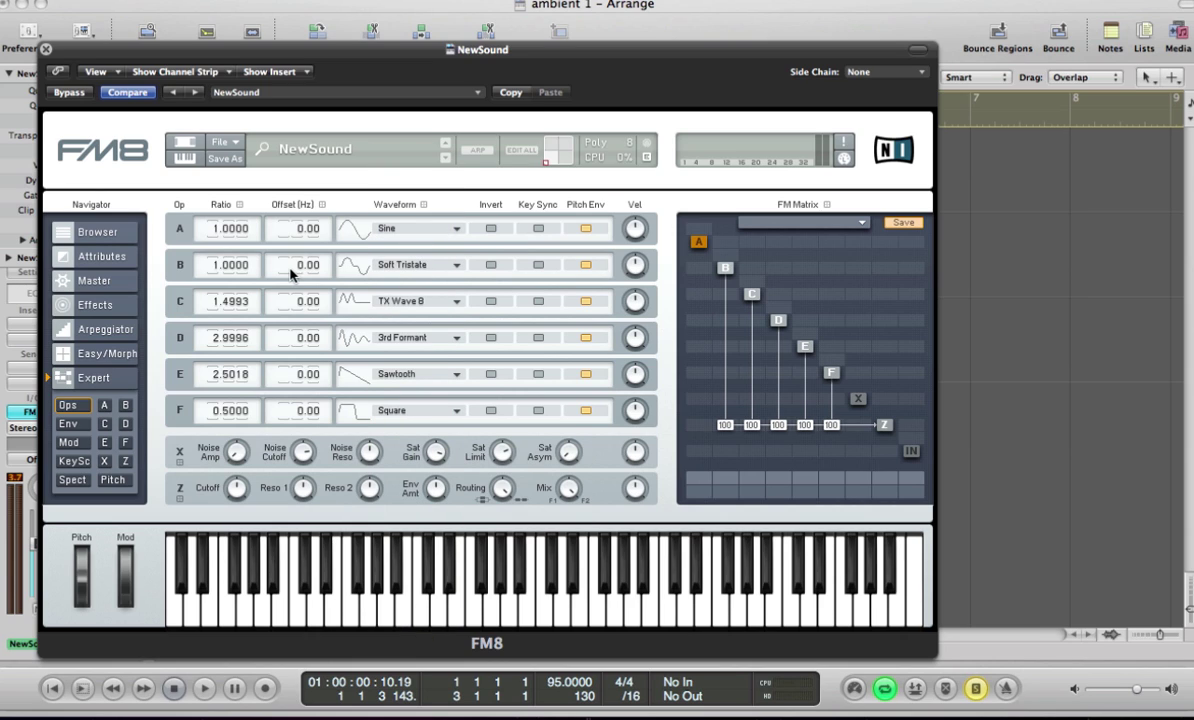
pyautogui.click(209, 267)
pyautogui.write('1.5')
pyautogui.press('Return')
# Play the loop briefly to check the new patch in the arrangement, and return to the FM8 editor
pyautogui.press('space')
pyautogui.press('space')
pyautogui.press('super+w')
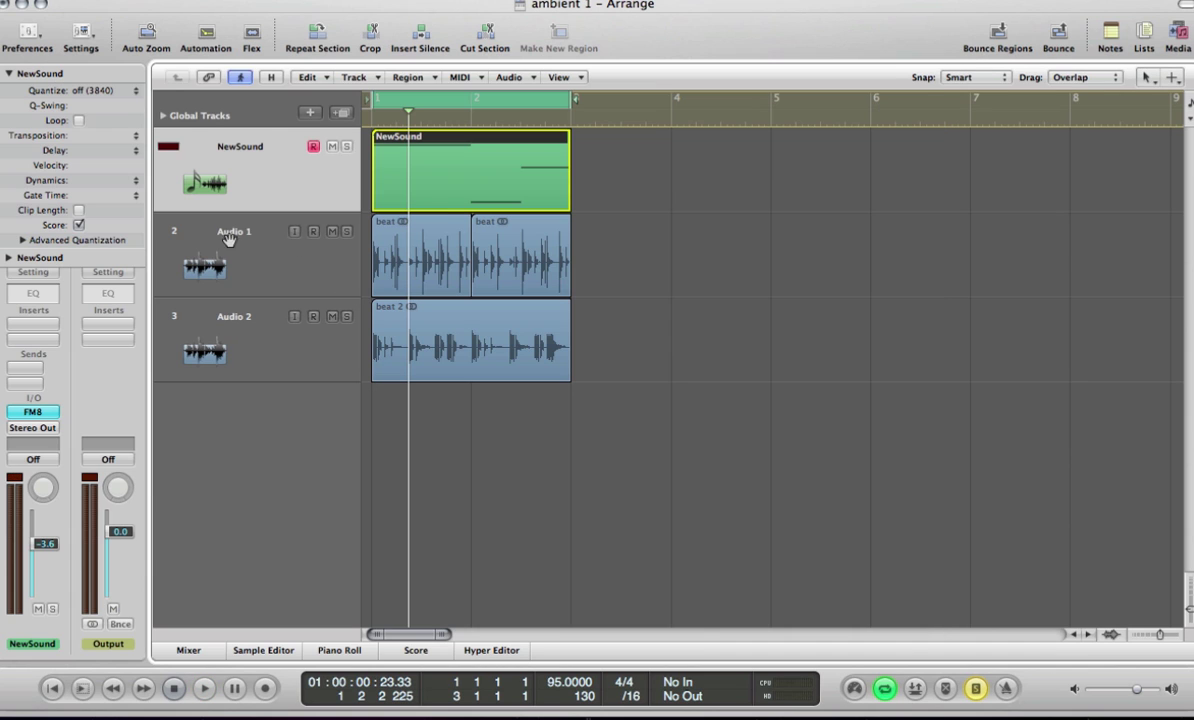
pyautogui.press('space')
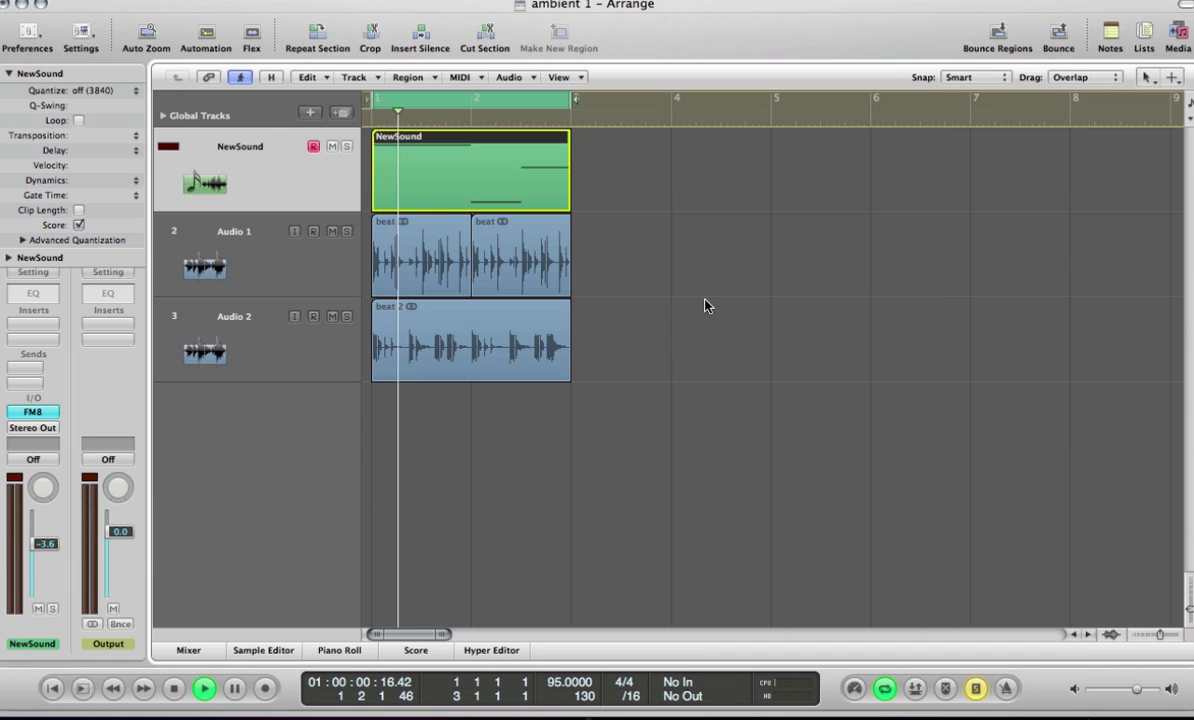
pyautogui.press('space')
pyautogui.press('v')
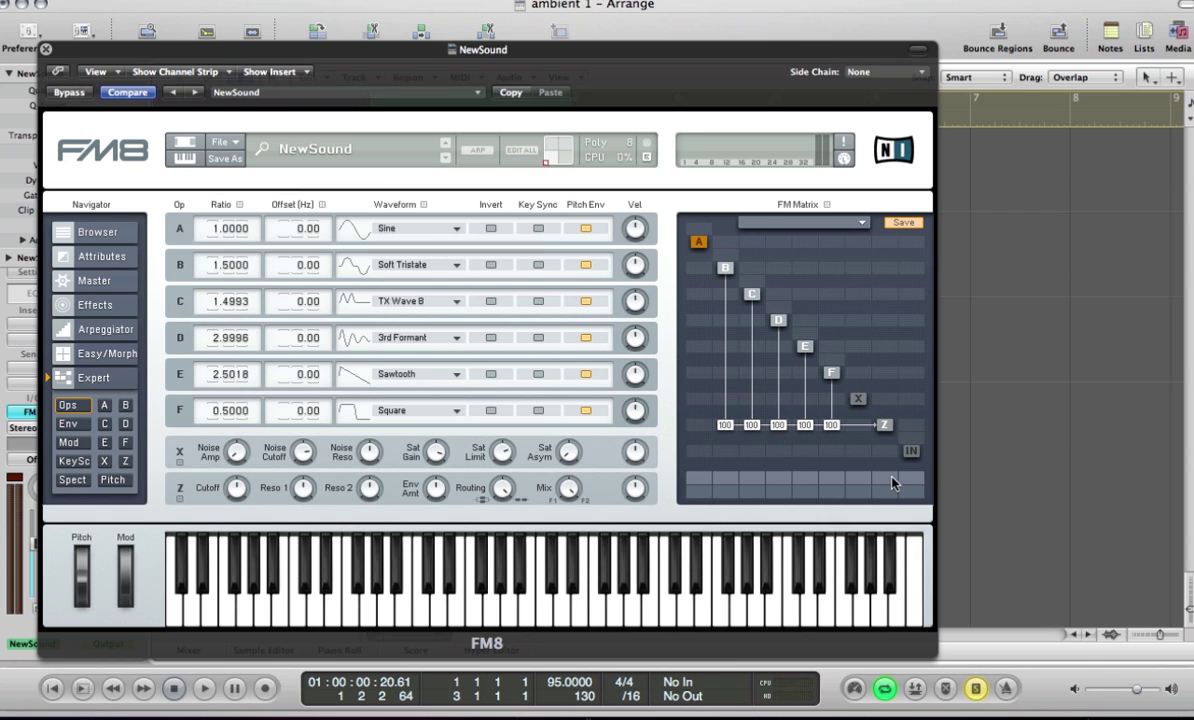
# Send operator Z to the output at level 100 in the FM matrix and audition the loop
pyautogui.moveTo(893, 483); pyautogui.dragTo(905, 265)
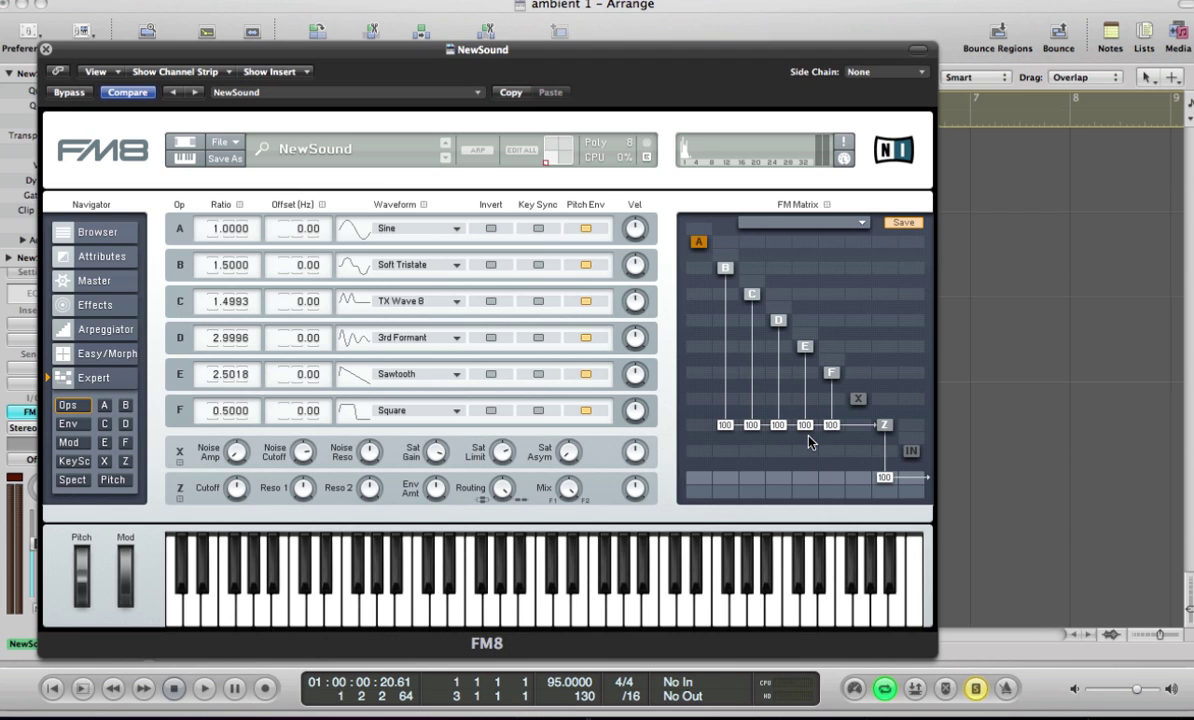
pyautogui.press('space')
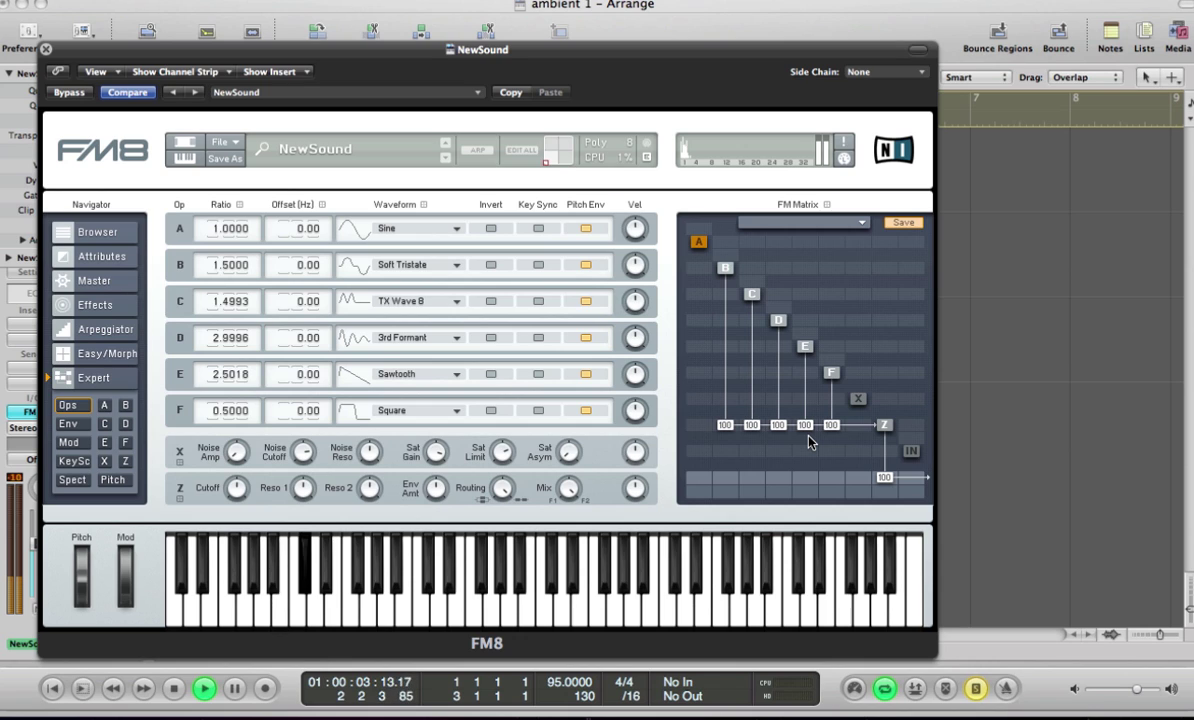
pyautogui.press('space')
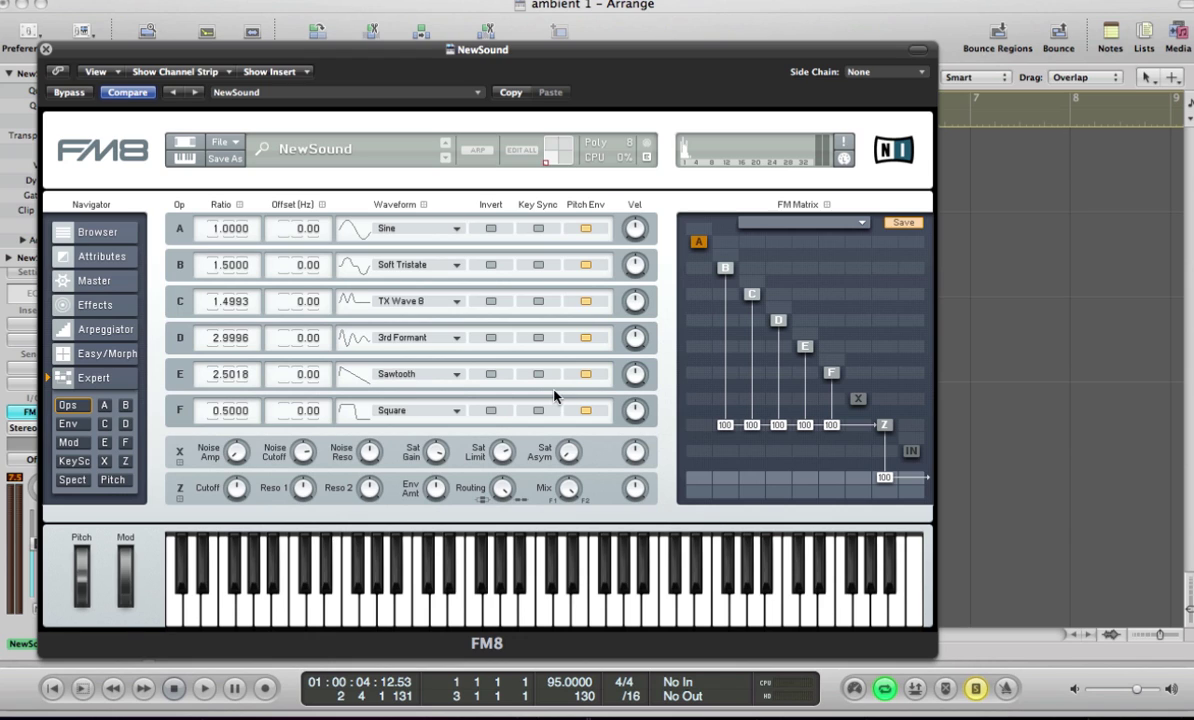
# Show the operator envelopes and link the envelopes of operators C and D
pyautogui.click(67, 423)
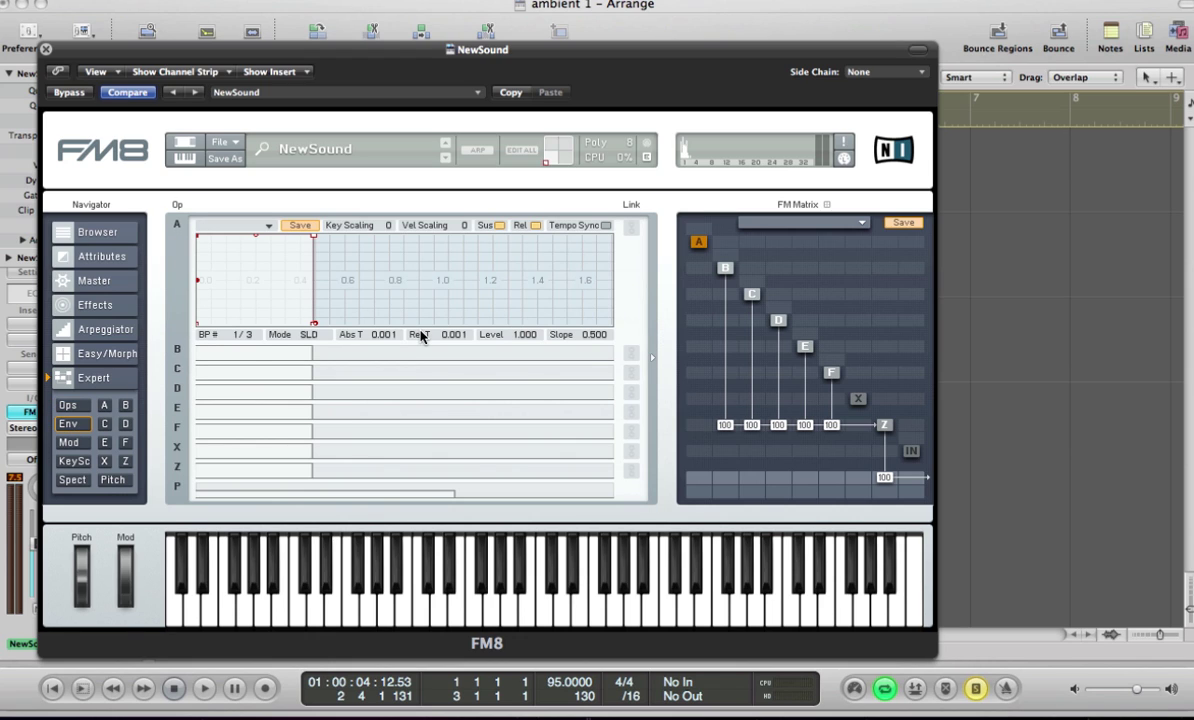
pyautogui.click(279, 350)
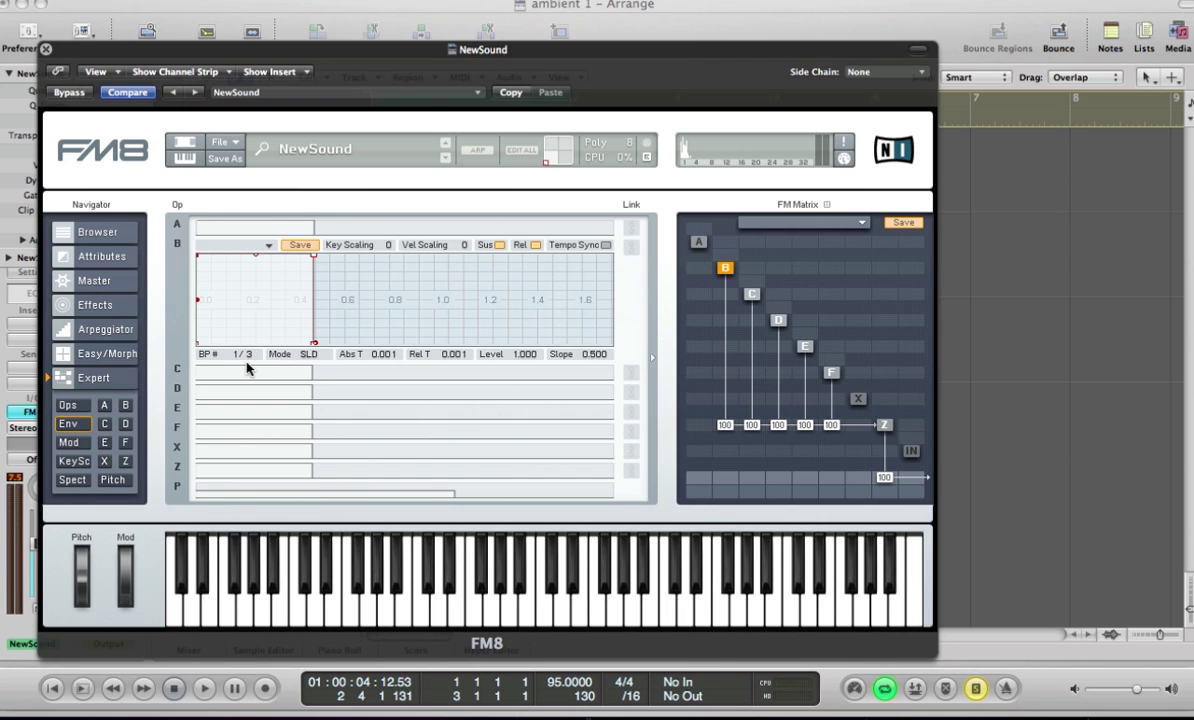
pyautogui.click(247, 369)
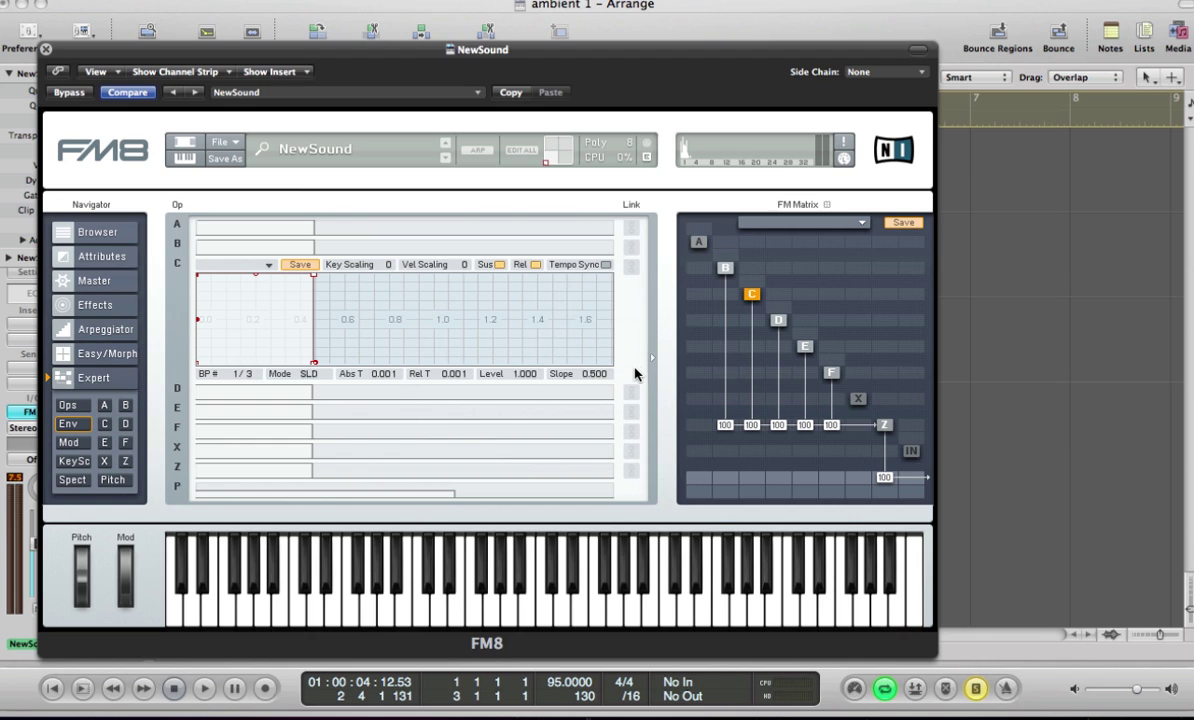
pyautogui.click(632, 391)
# Give the linked C and D envelope a sloped attack of about 0.23 and move its second breakpoint out to 1.596
pyautogui.click(314, 277)
pyautogui.moveTo(314, 277); pyautogui.dragTo(515, 275)
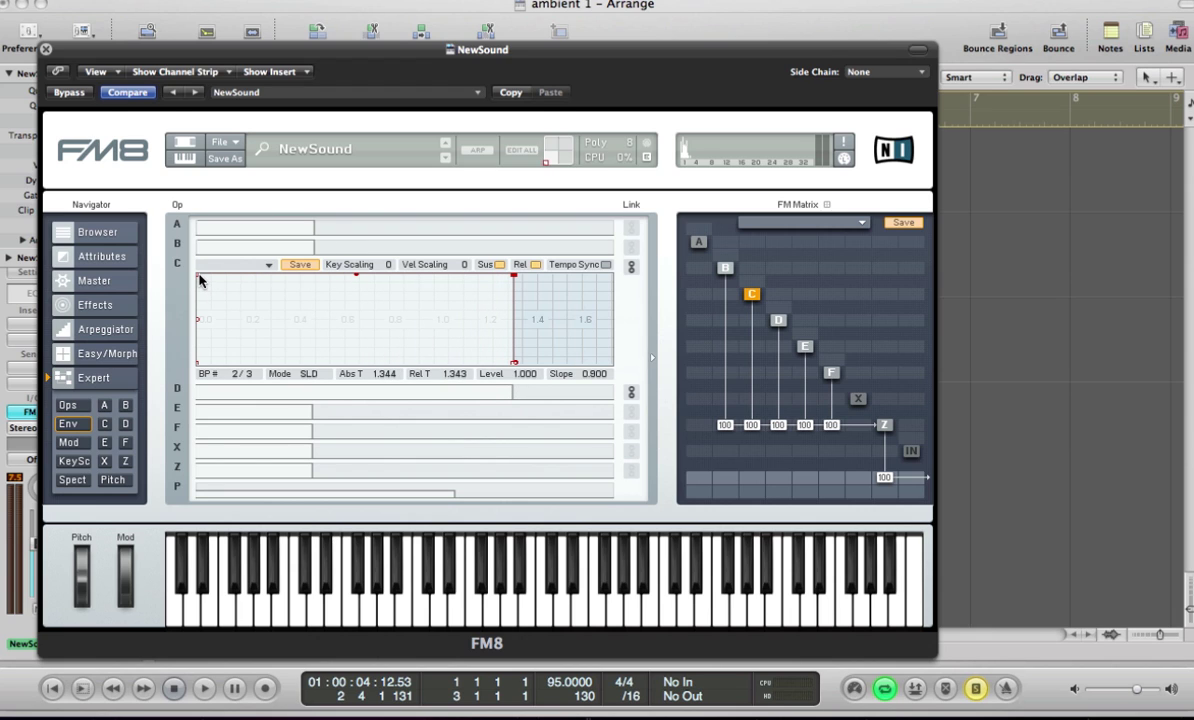
pyautogui.moveTo(199, 276); pyautogui.dragTo(252, 262)
pyautogui.moveTo(567, 274); pyautogui.dragTo(531, 276)
pyautogui.moveTo(528, 275); pyautogui.dragTo(573, 266)
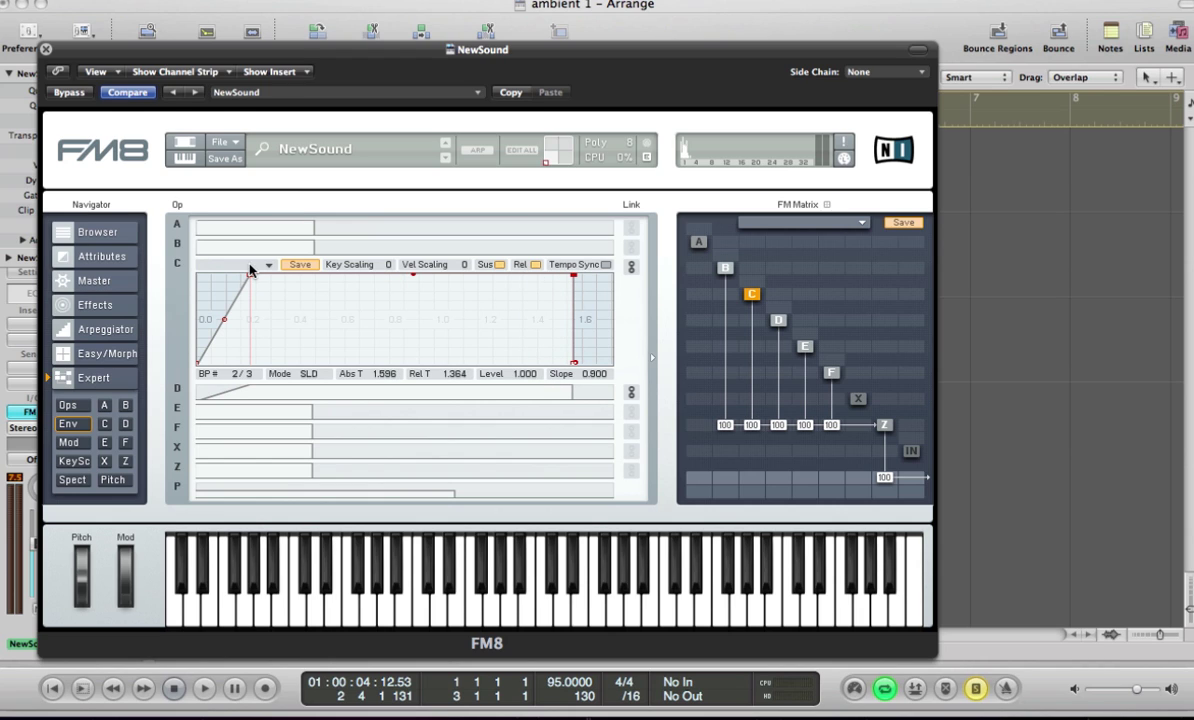
# Refine the linked C and D envelope to a 0.540 attack with slope 0.320 and second breakpoint at 1.847, then audition it
pyautogui.moveTo(251, 277); pyautogui.dragTo(322, 273)
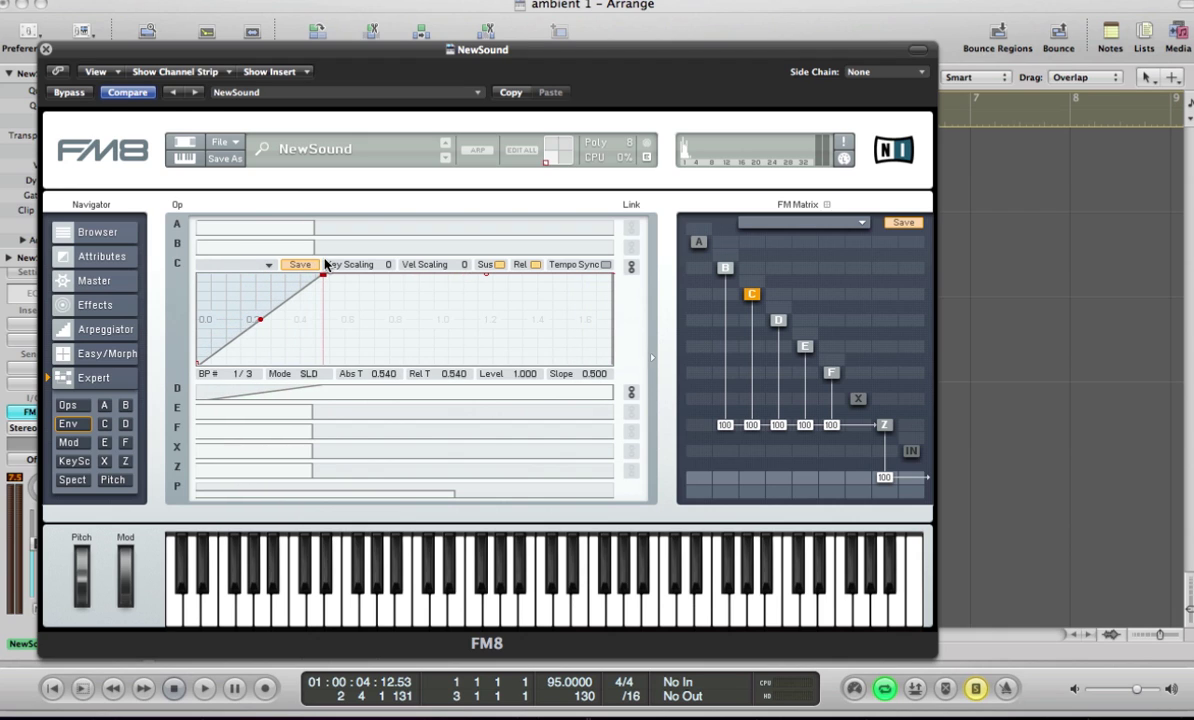
pyautogui.moveTo(260, 320); pyautogui.dragTo(260, 346)
pyautogui.moveTo(424, 304)
pyautogui.mouseDown()
pyautogui.moveTo(426, 338)
pyautogui.moveTo(432, 318)
pyautogui.mouseUp()
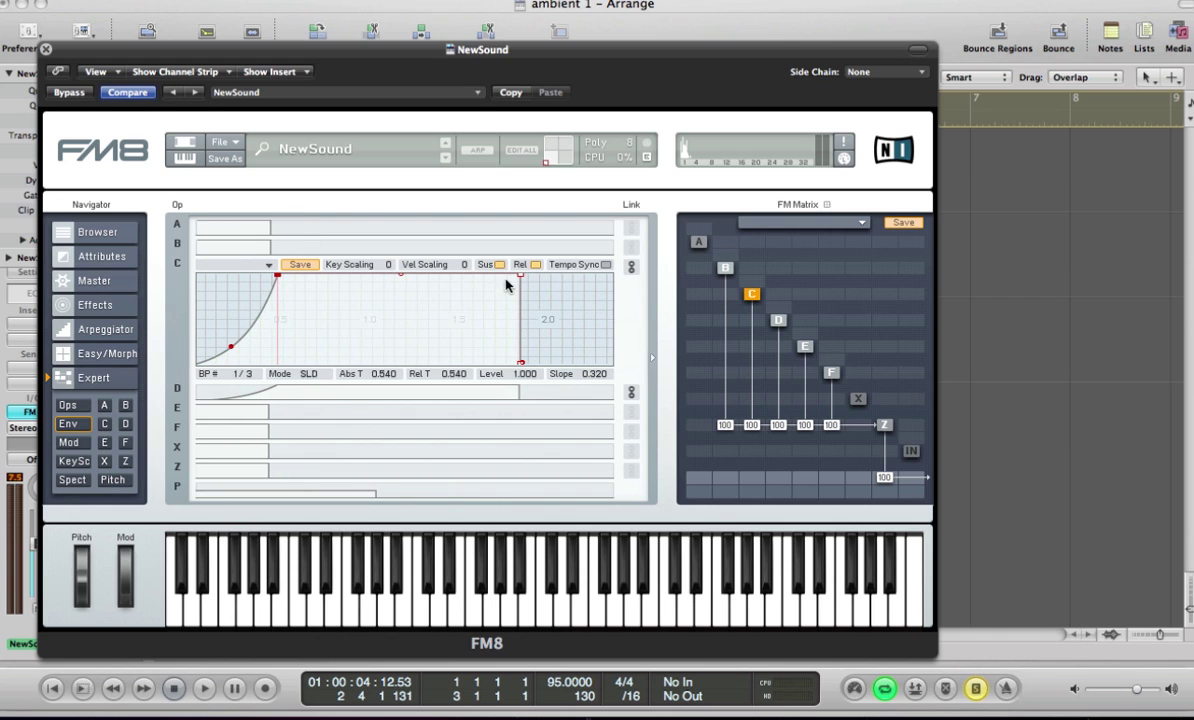
pyautogui.moveTo(519, 276); pyautogui.dragTo(512, 276)
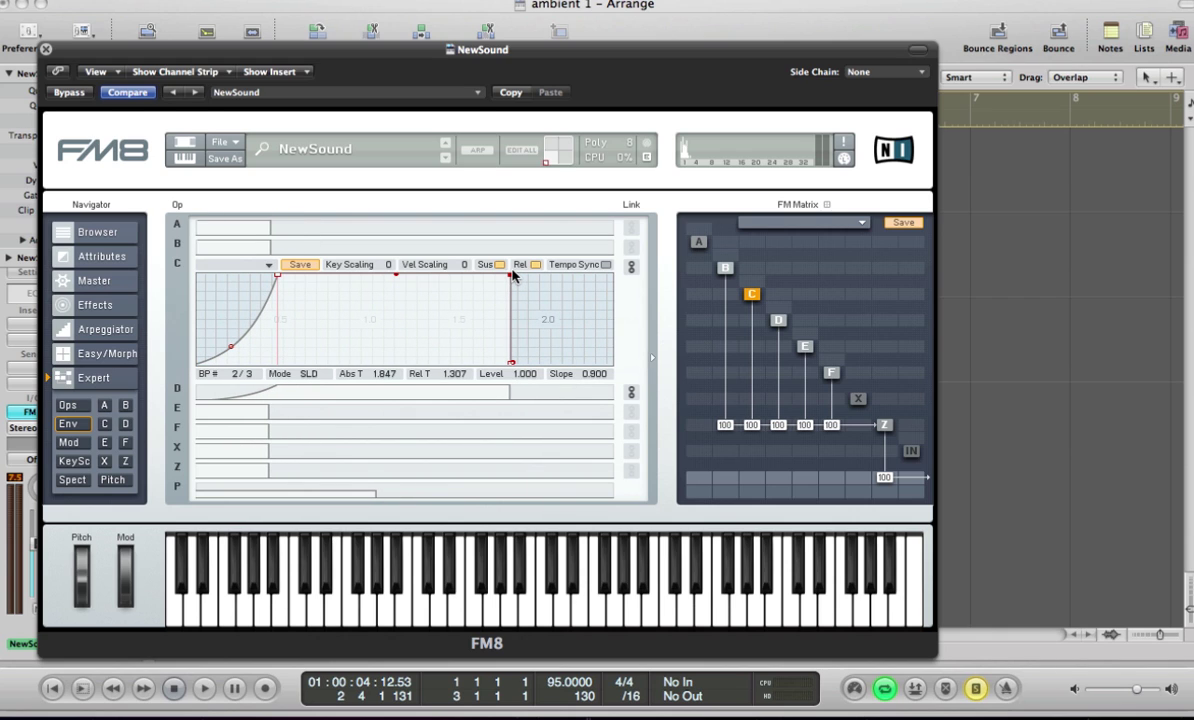
pyautogui.press('space')
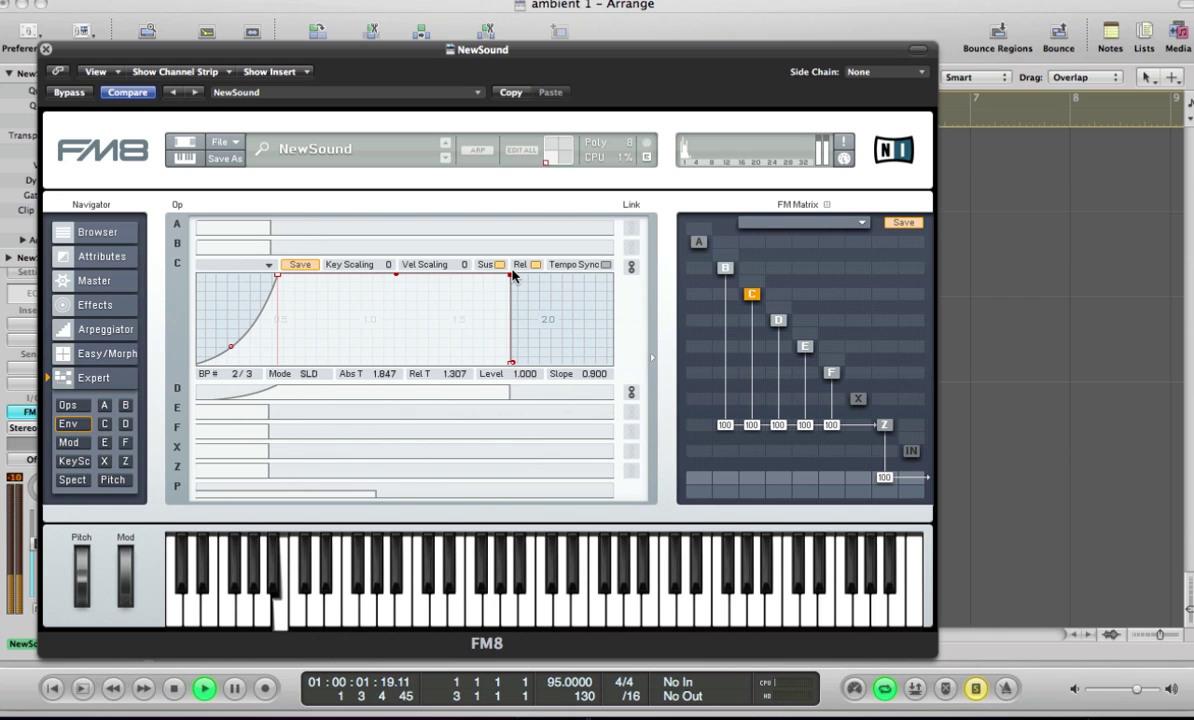
pyautogui.press('space')
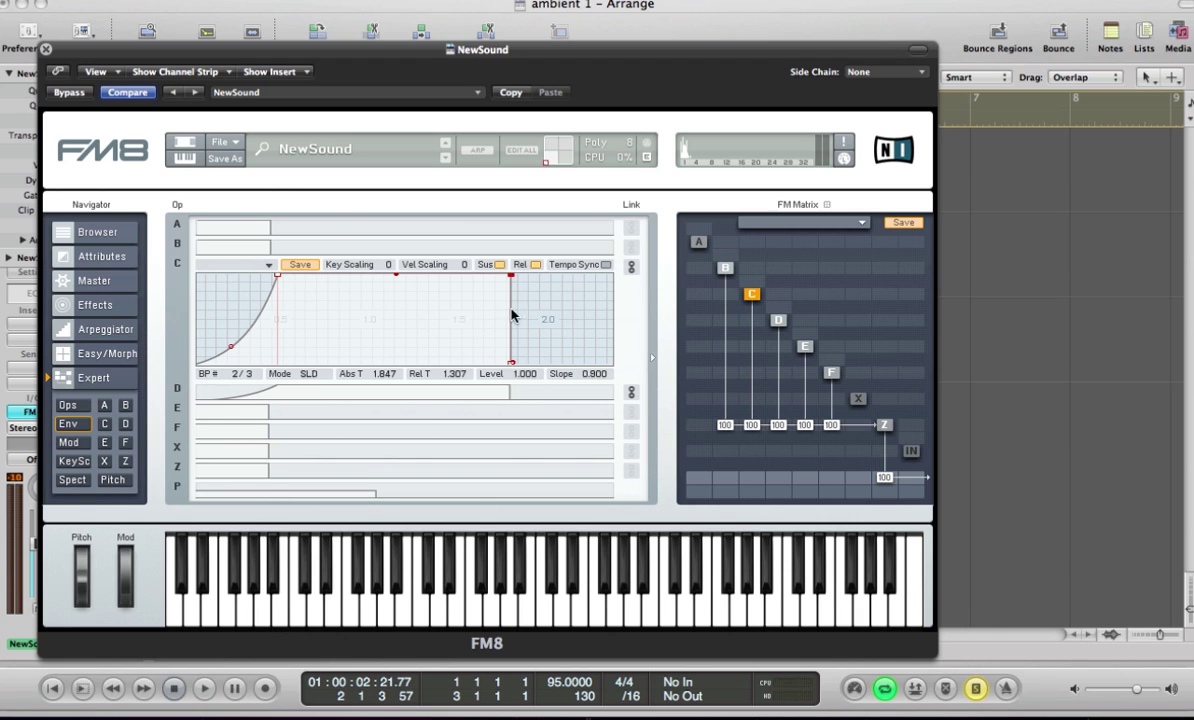
# Link the envelopes of operators E and F, shape them with a decay to level 0.742 and a 0.275 release, and play the loop
pyautogui.click(234, 419)
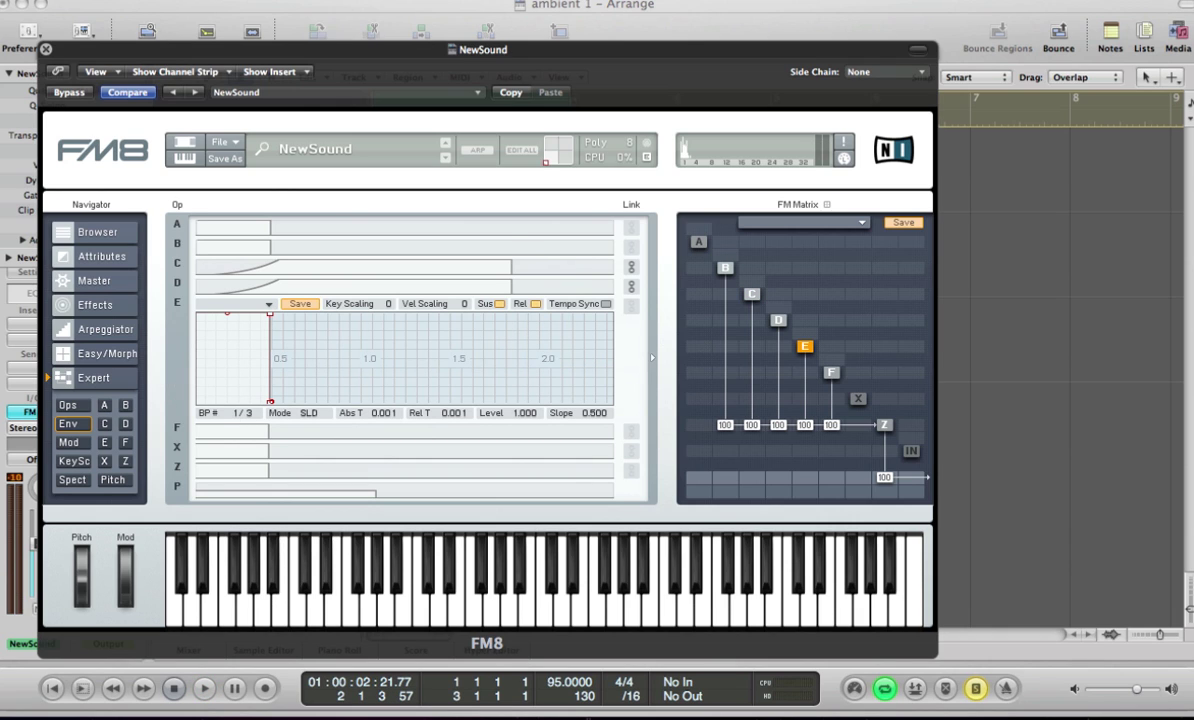
pyautogui.click(631, 435)
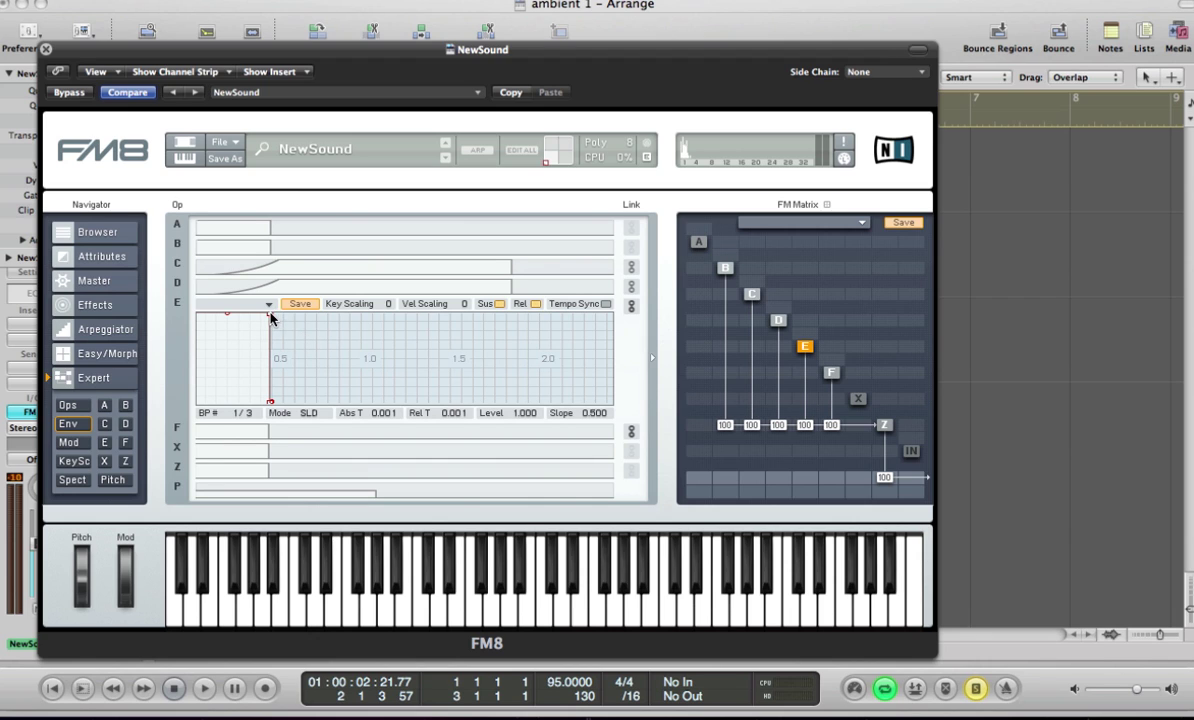
pyautogui.moveTo(270, 318); pyautogui.dragTo(320, 335)
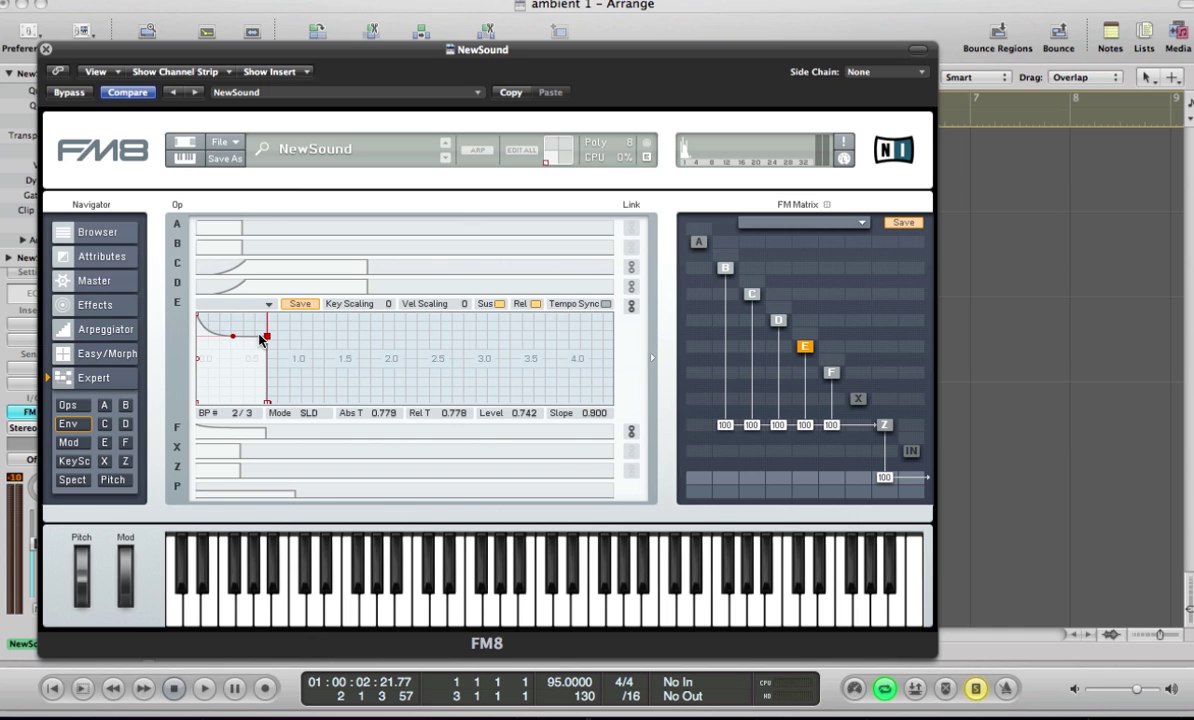
pyautogui.moveTo(267, 338); pyautogui.dragTo(309, 411)
pyautogui.press('space')
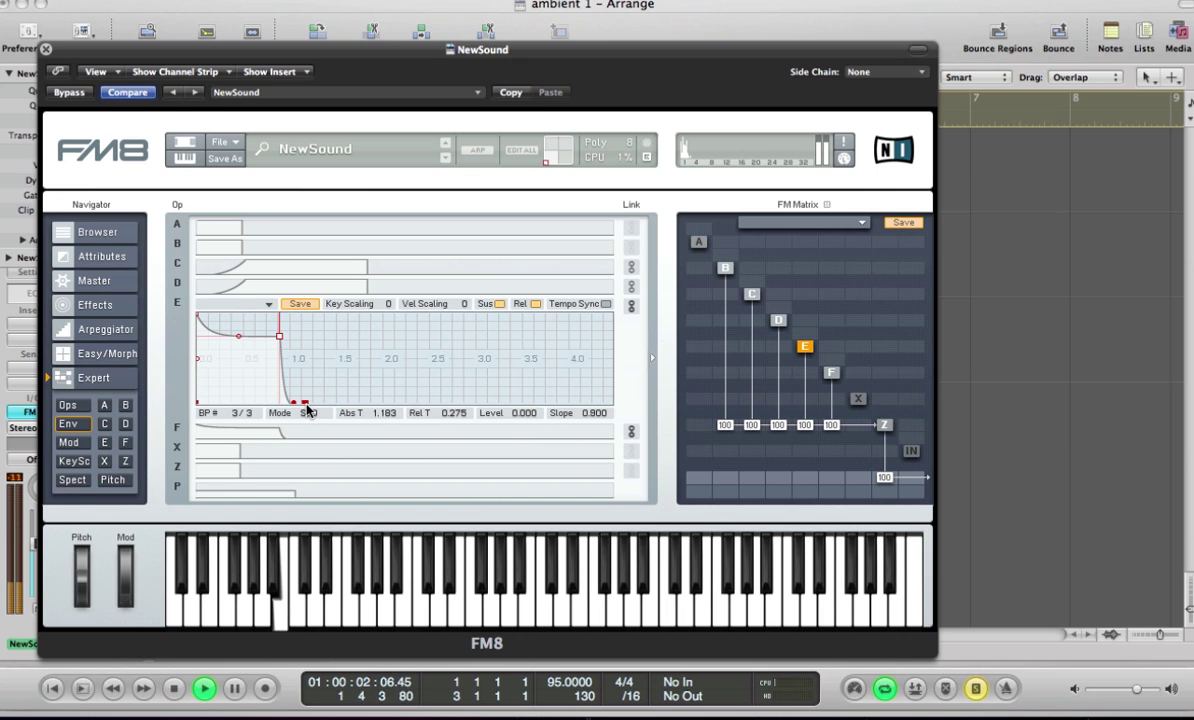
# Stop the loop, set the unison voices to 4 in the master settings, and play the loop again
pyautogui.press('space')
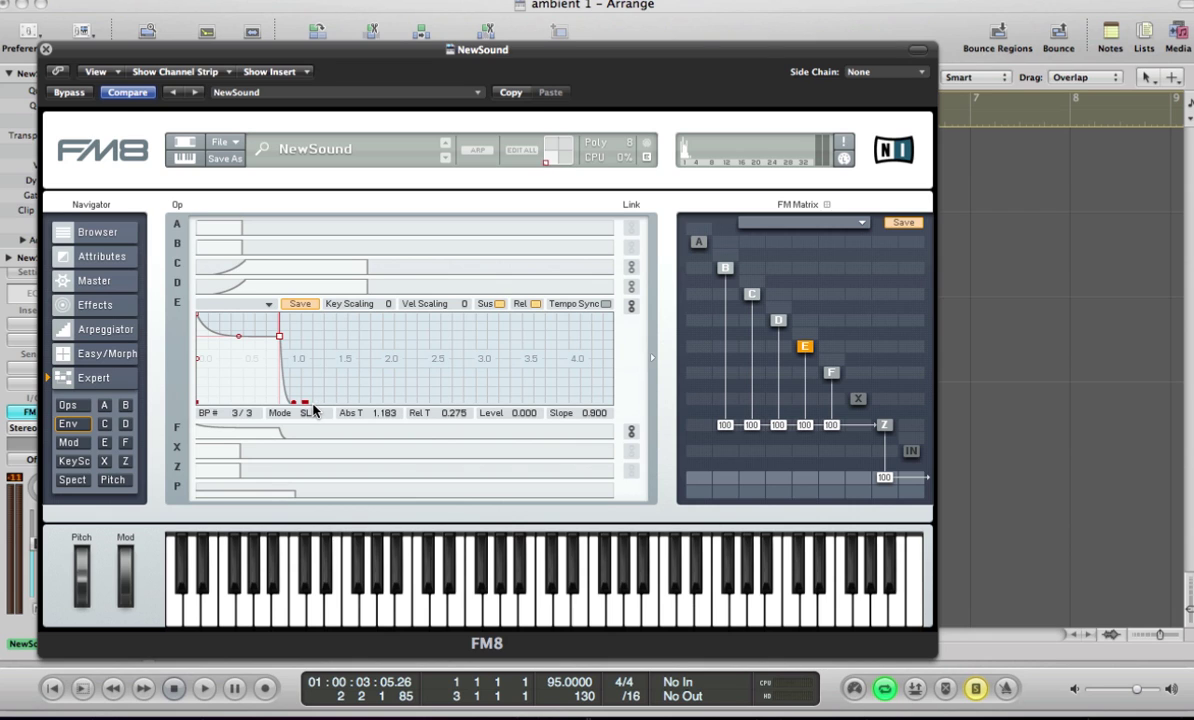
pyautogui.click(96, 281)
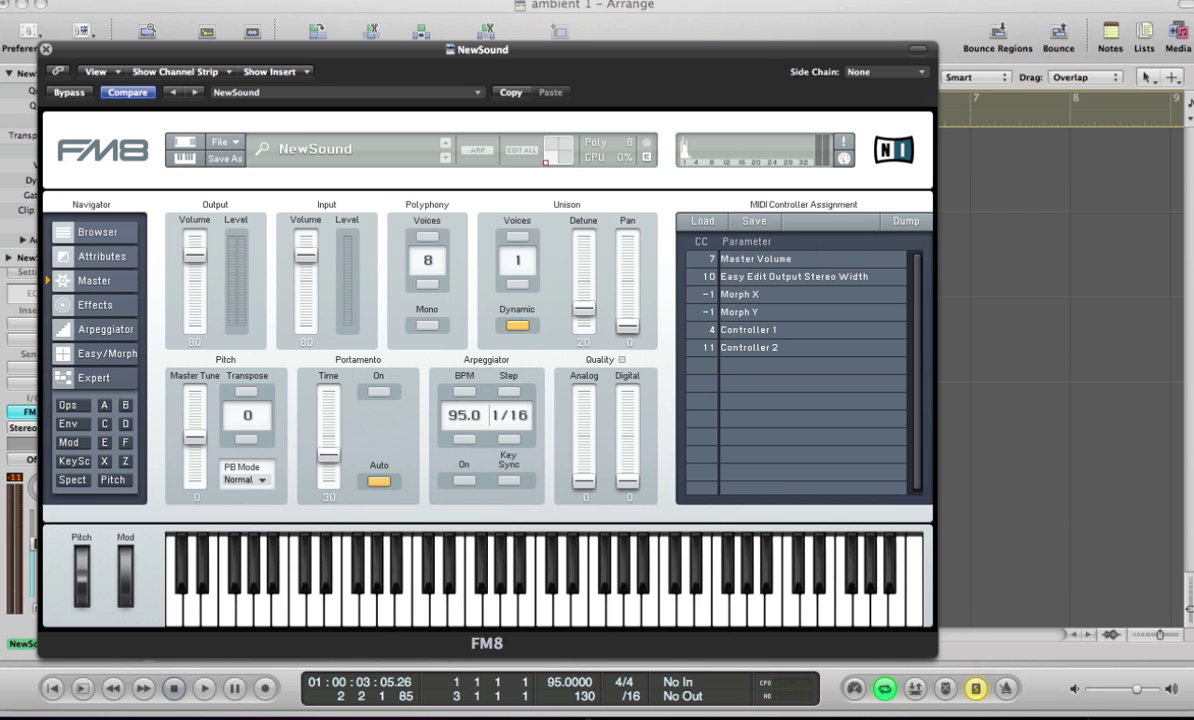
pyautogui.click(510, 237)
pyautogui.click(510, 237)
pyautogui.click(510, 237)
pyautogui.click(510, 237)
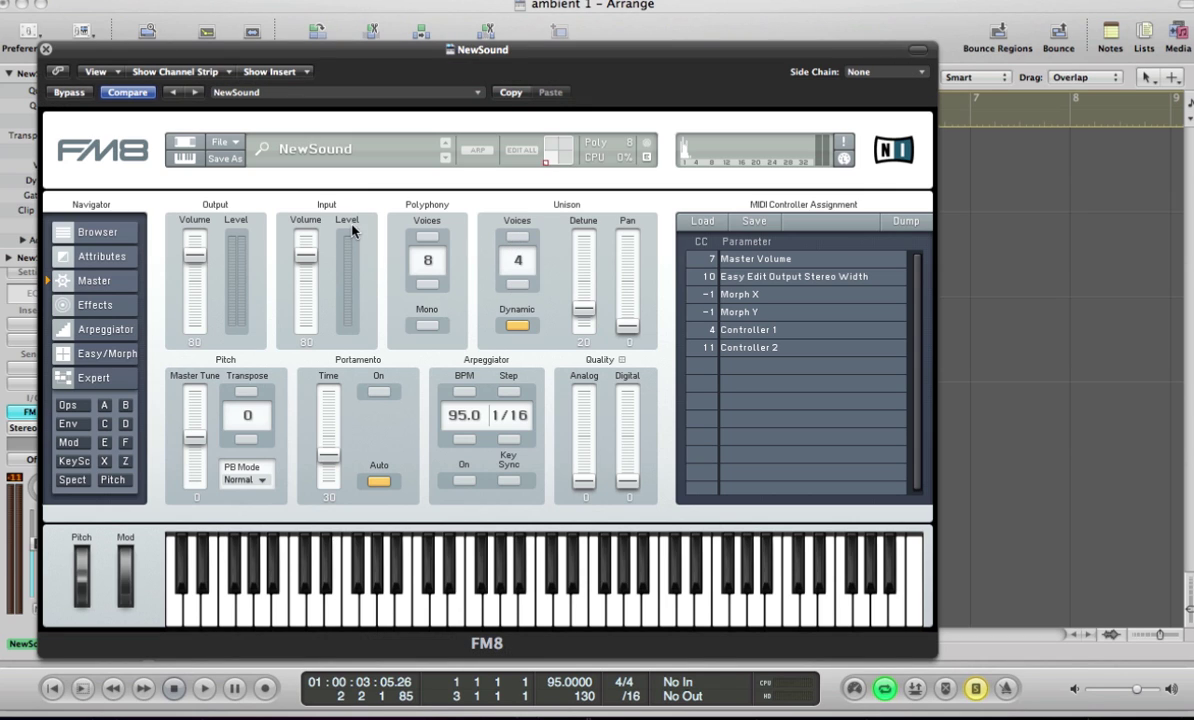
pyautogui.press('space')
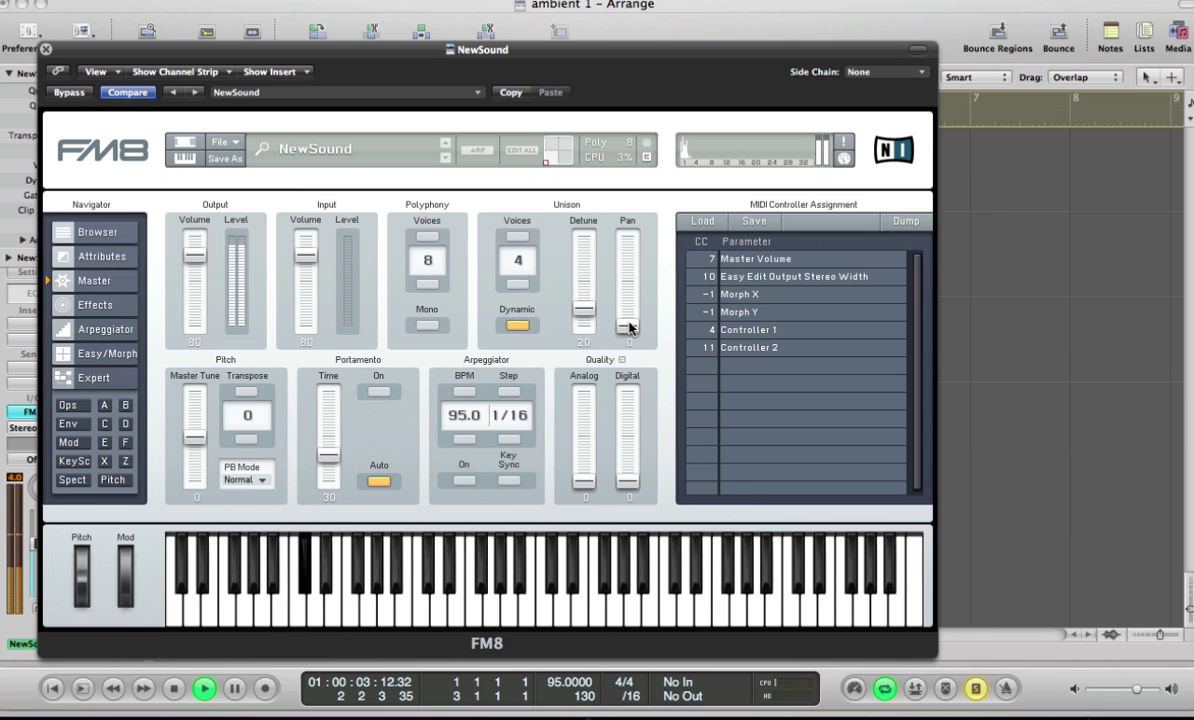
# Set the unison pan to 79 and the unison detune to about 35, auditioning the sound over the loop
pyautogui.moveTo(629, 300); pyautogui.dragTo(631, 259)
pyautogui.press('space')
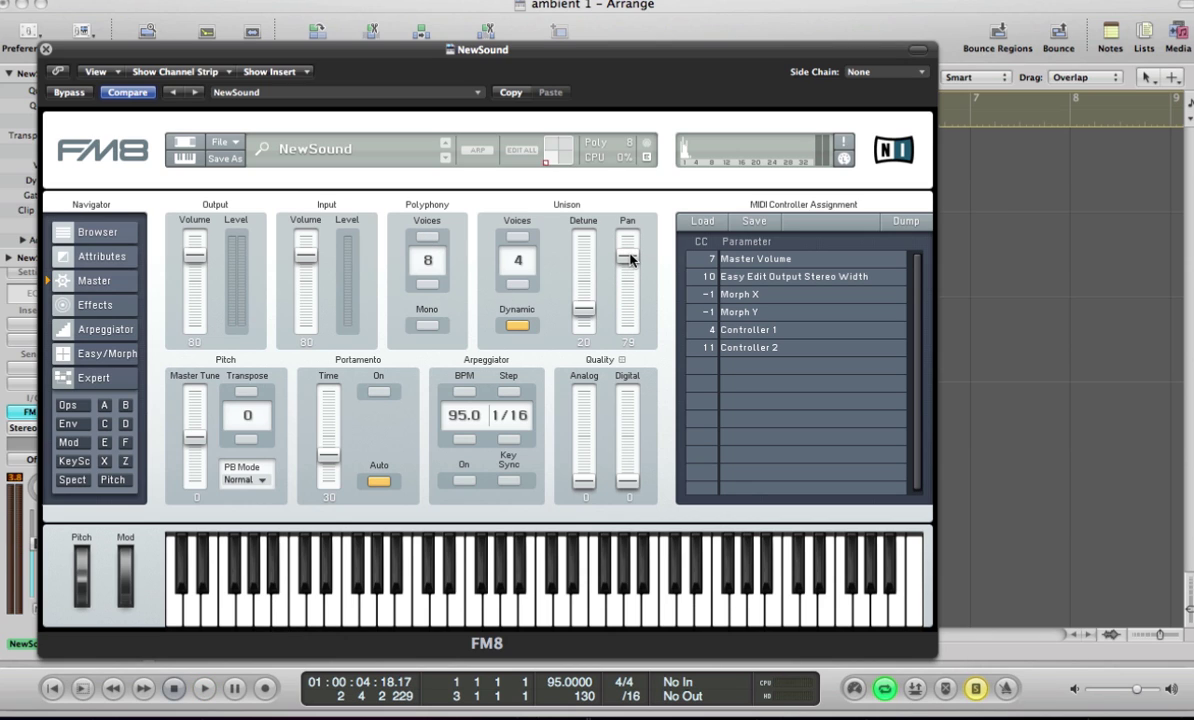
pyautogui.press('space')
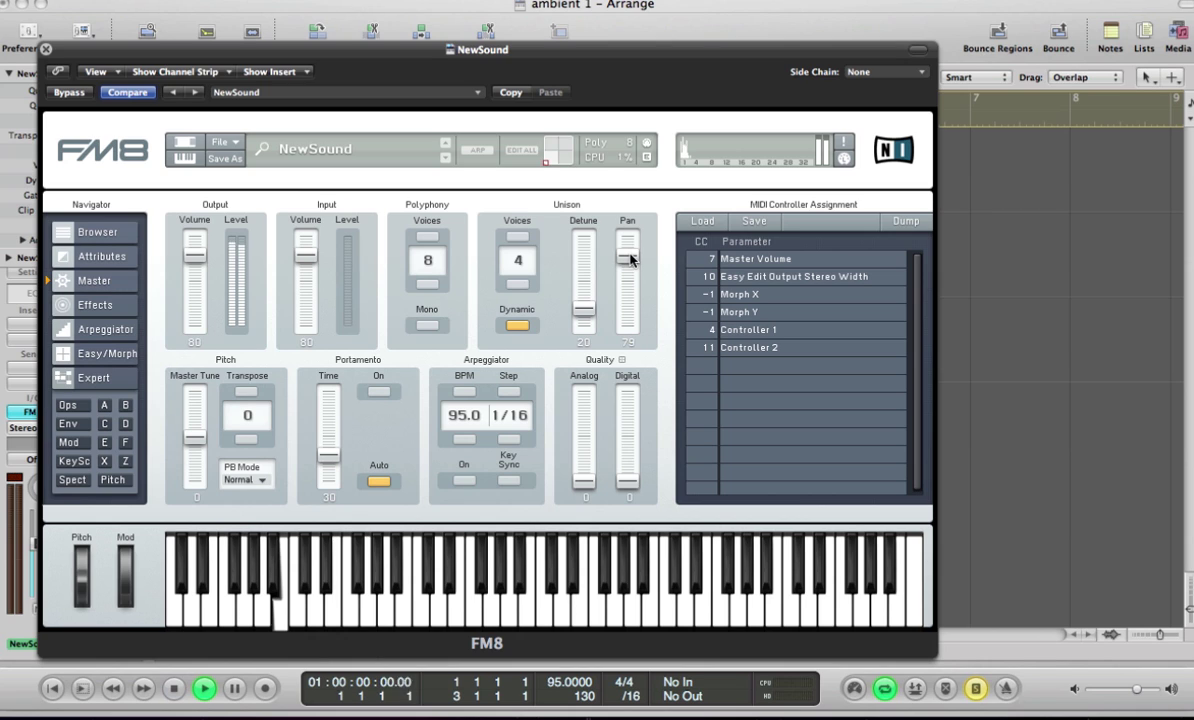
pyautogui.moveTo(581, 320); pyautogui.dragTo(585, 300)
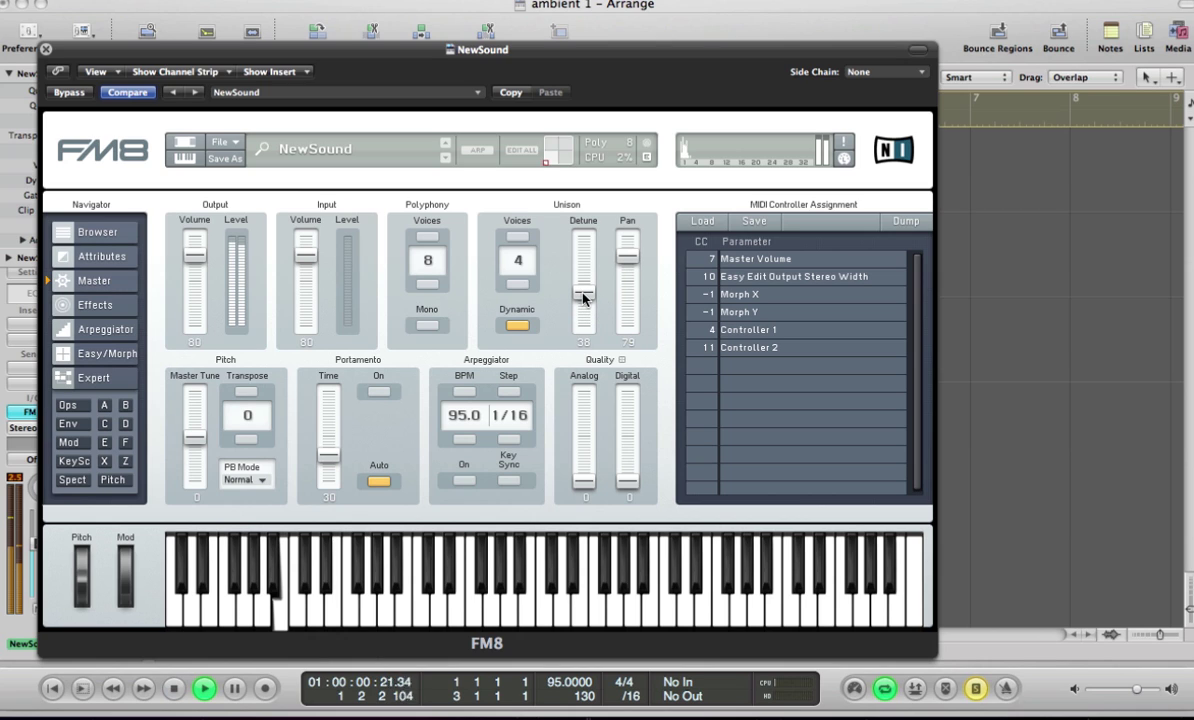
pyautogui.press('space')
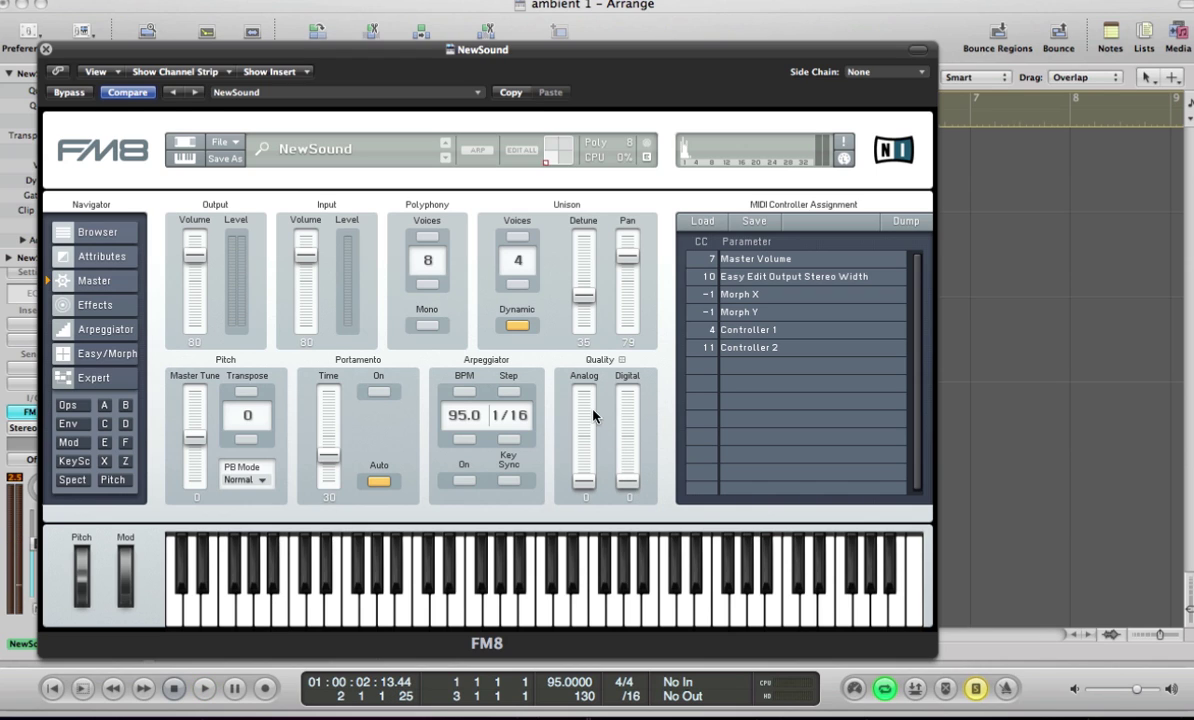
# Set the digital quality to 69 and the analog quality to 47, auditioning the change with the loop
pyautogui.moveTo(620, 458); pyautogui.dragTo(632, 431)
pyautogui.press('space')
pyautogui.press('space')
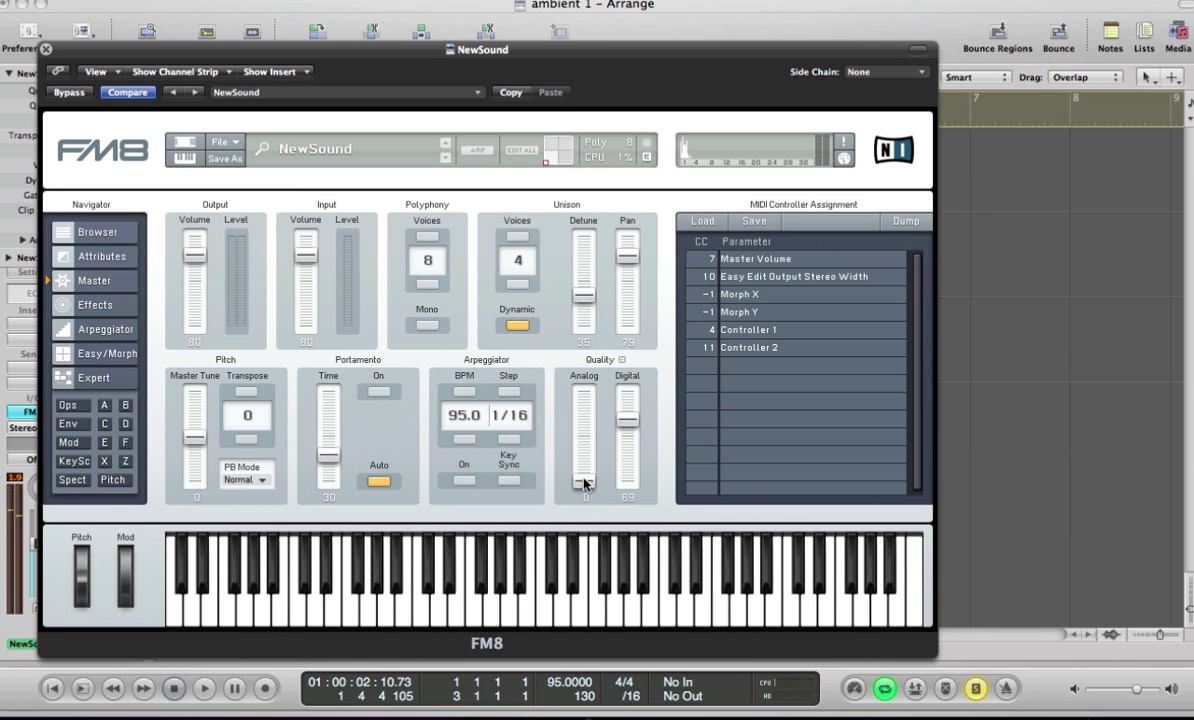
pyautogui.moveTo(585, 484); pyautogui.dragTo(577, 430)
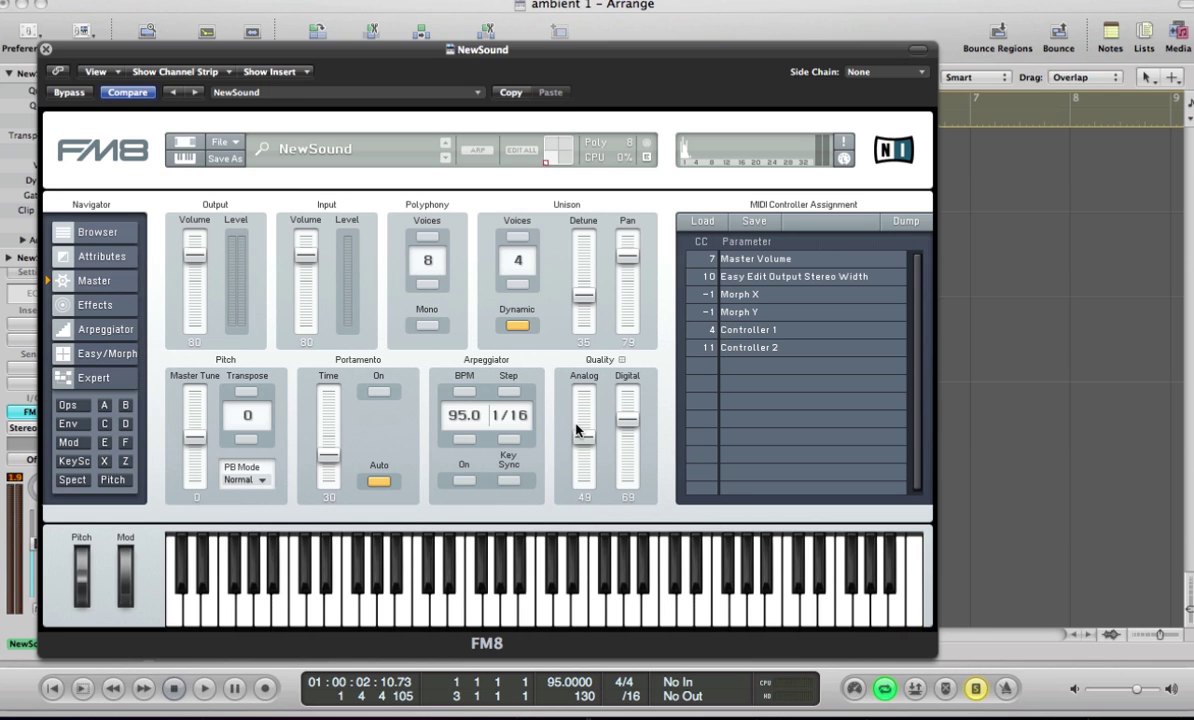
pyautogui.press('space')
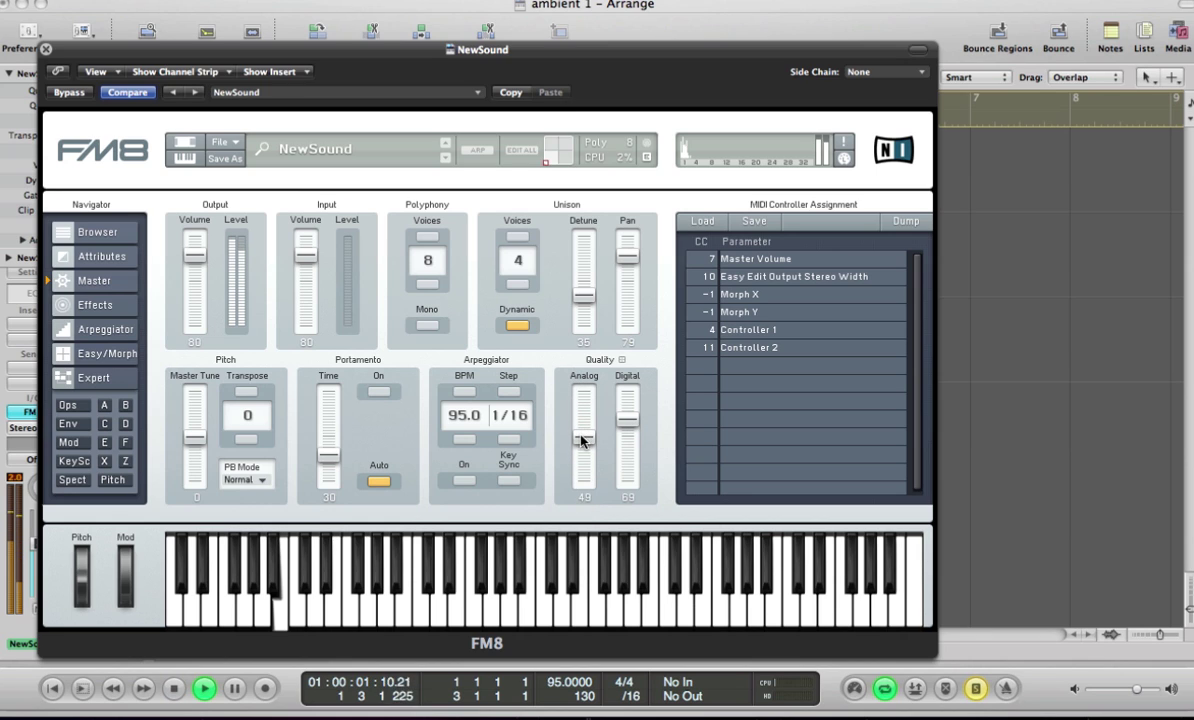
pyautogui.moveTo(583, 441); pyautogui.dragTo(584, 443)
pyautogui.press('space')
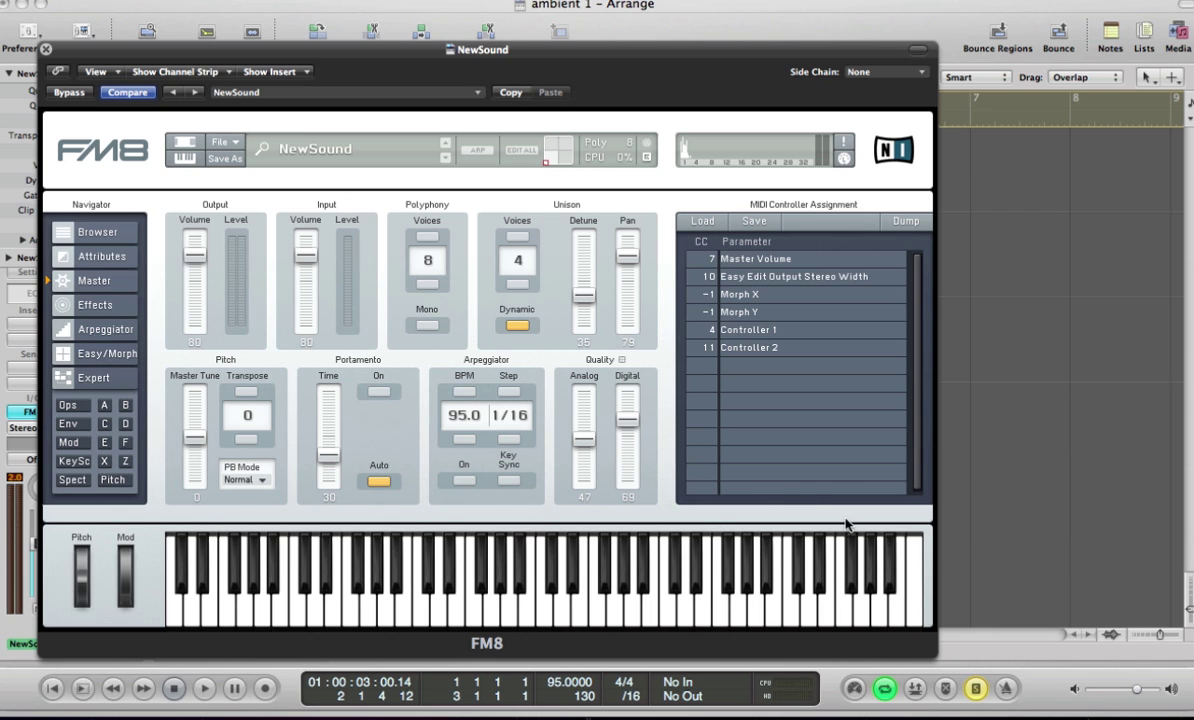
# Try an LFO tremolo amount of about 50 and audition it over the loop
pyautogui.press('space')
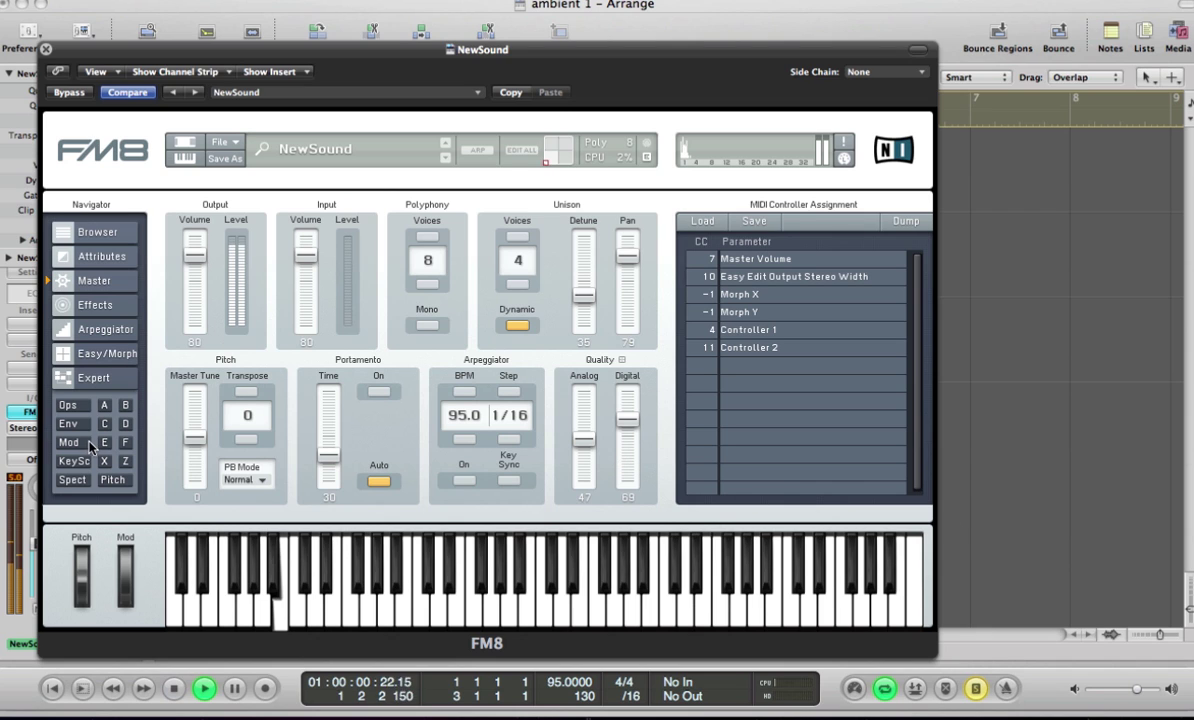
pyautogui.click(83, 444)
pyautogui.press('space')
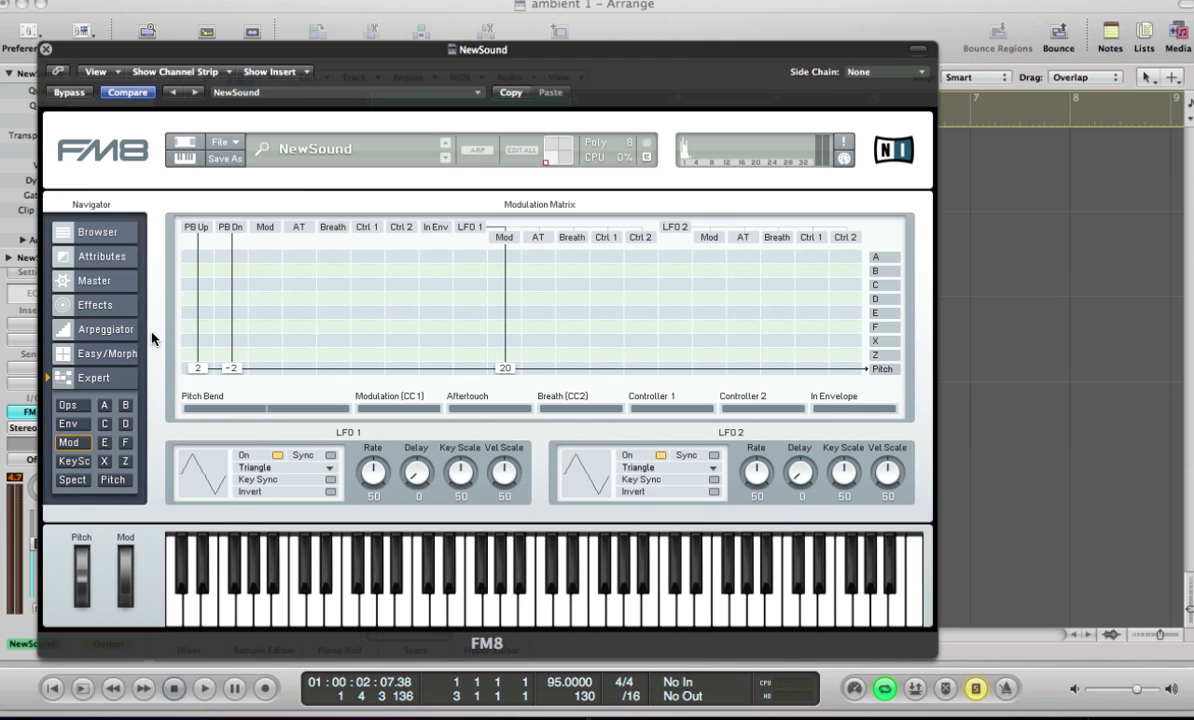
pyautogui.click(110, 353)
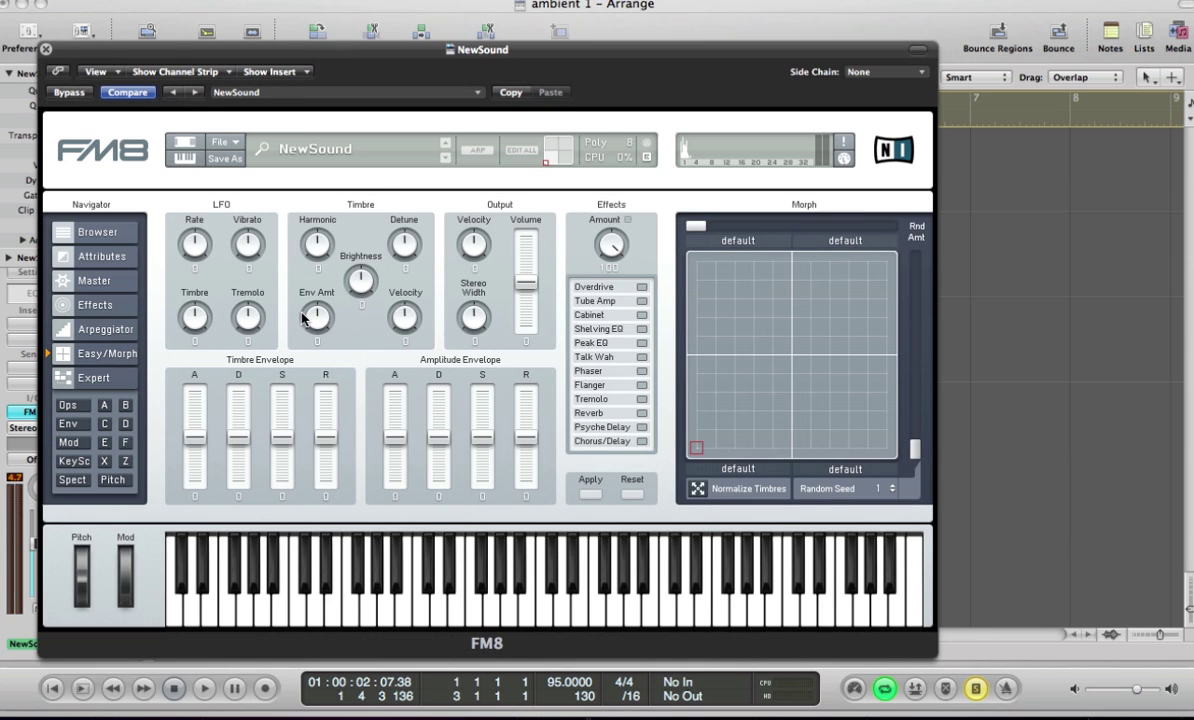
pyautogui.moveTo(240, 317); pyautogui.dragTo(232, 295)
pyautogui.press('space')
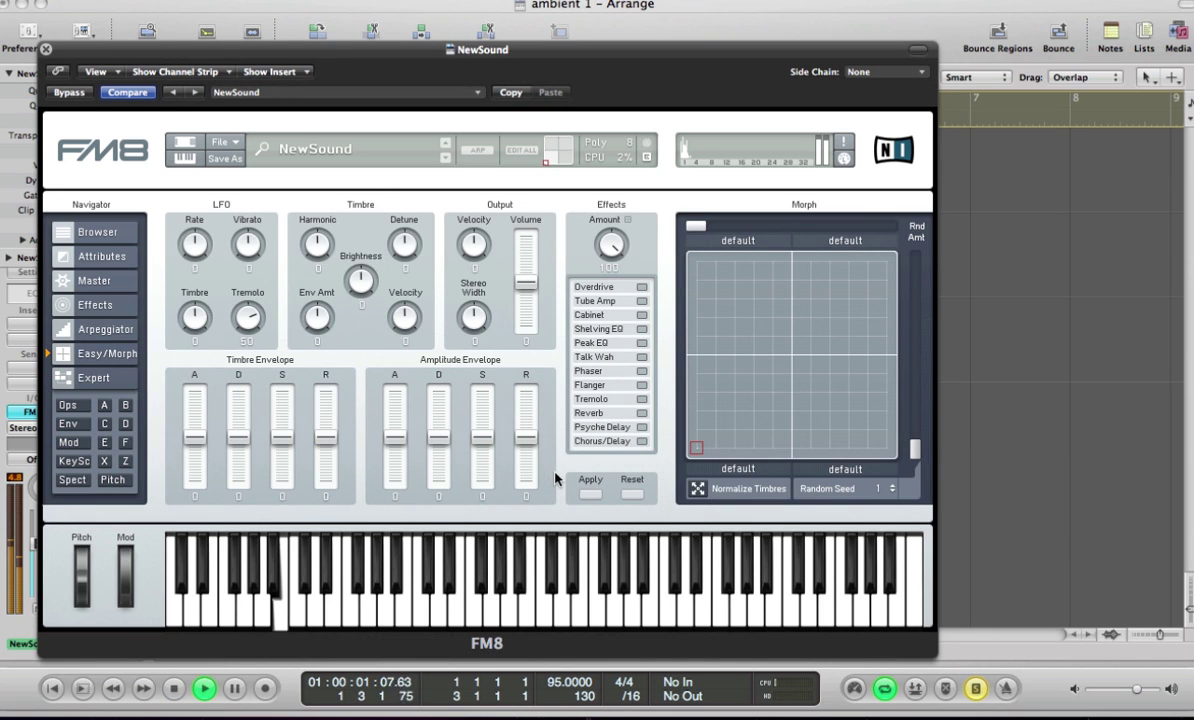
pyautogui.press('space')
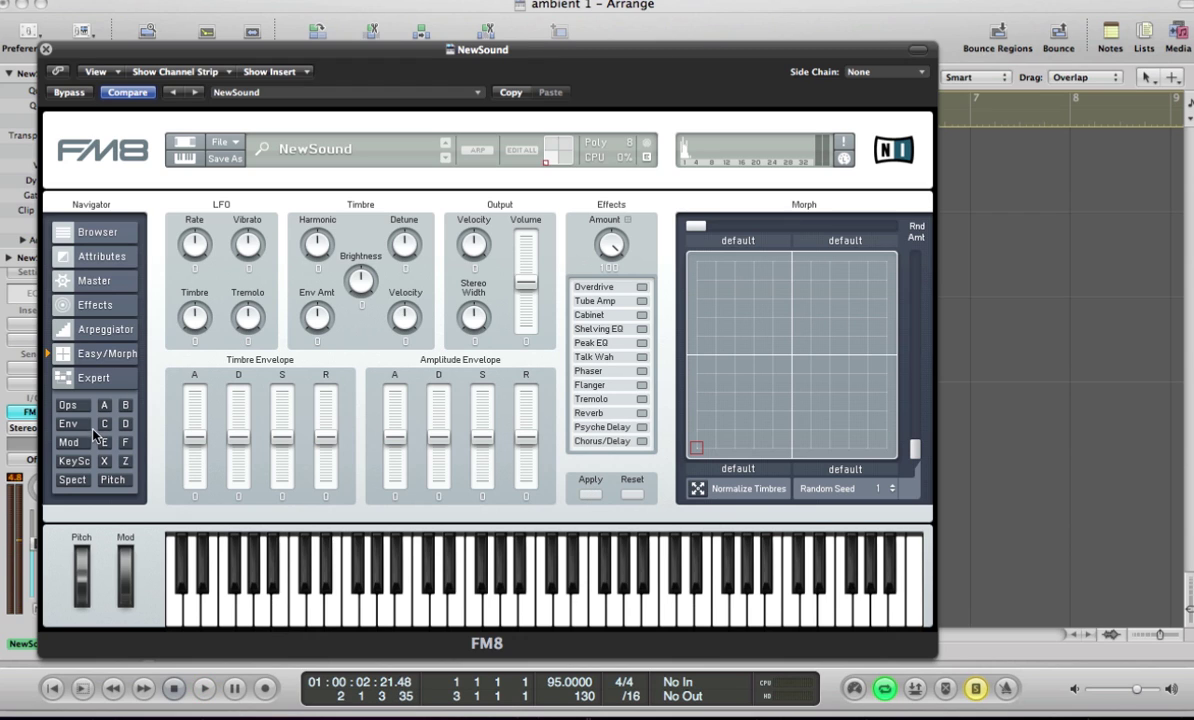
# Route LFO 2 to operators B, C, D, E and F at 61 in the modulation matrix and audition the result
pyautogui.click(70, 442)
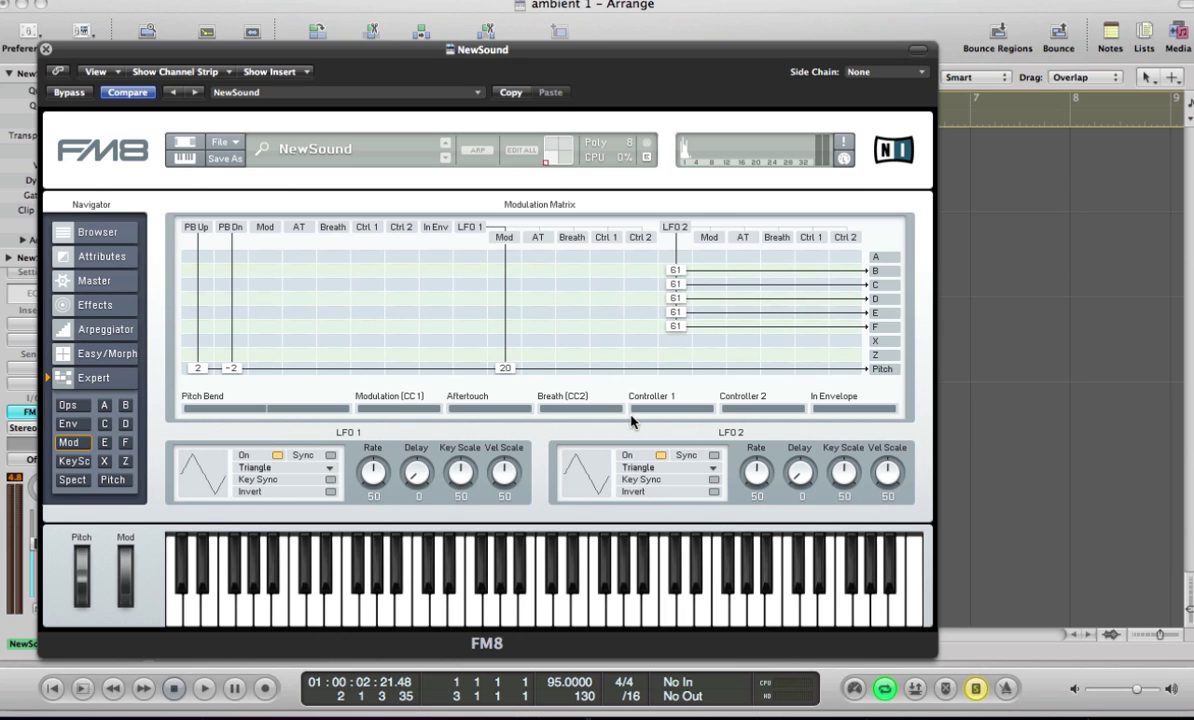
pyautogui.press('space')
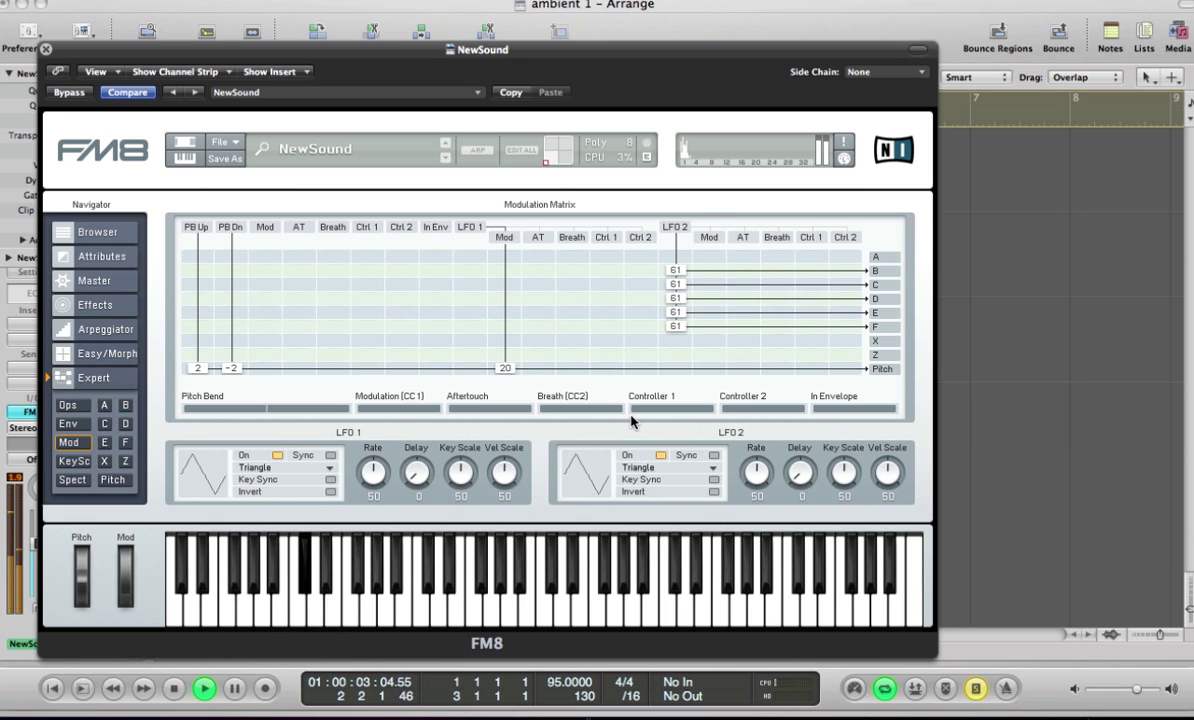
pyautogui.press('space')
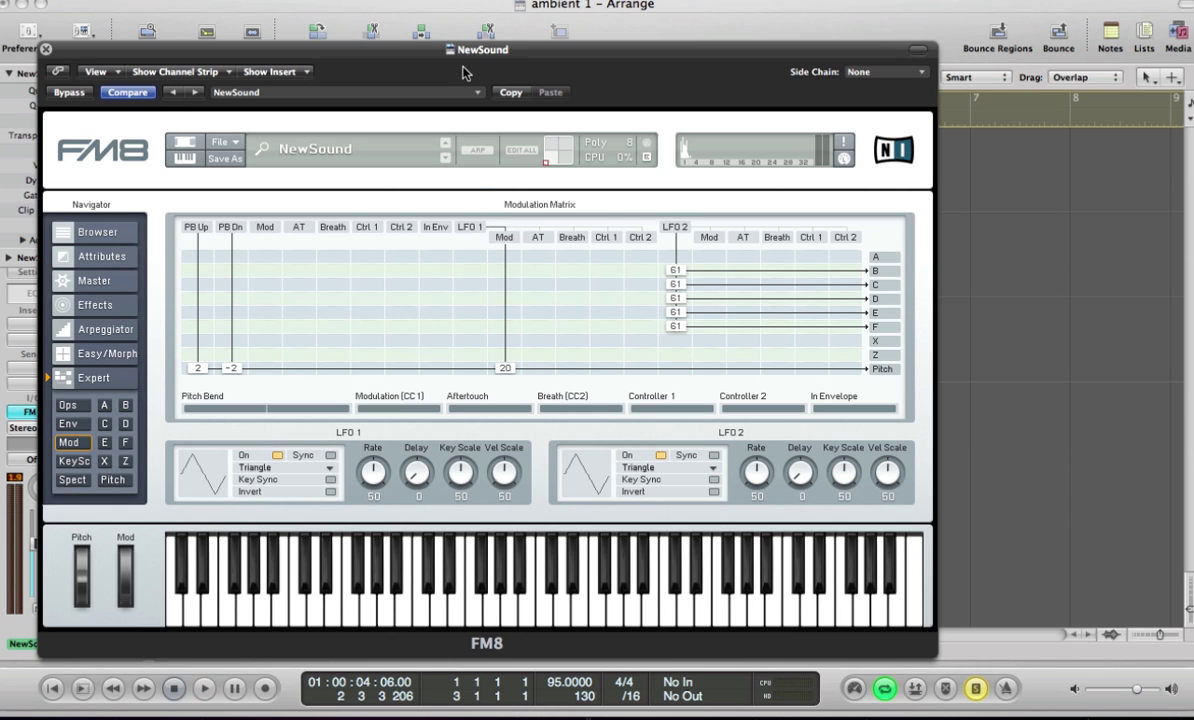
# Route LFO 1 to pitch at 16 with tempo sync on and a rate of 53, and play the loop
pyautogui.moveTo(472, 55); pyautogui.dragTo(481, 16)
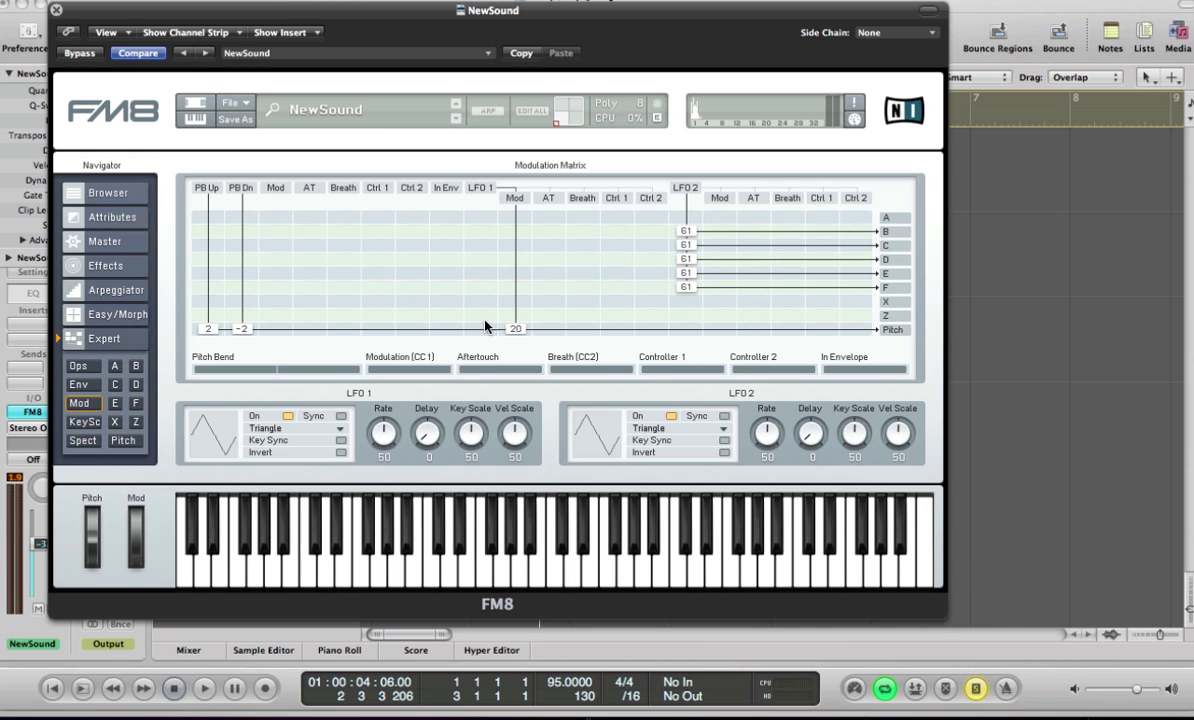
pyautogui.moveTo(480, 334); pyautogui.dragTo(446, 190)
pyautogui.press('space')
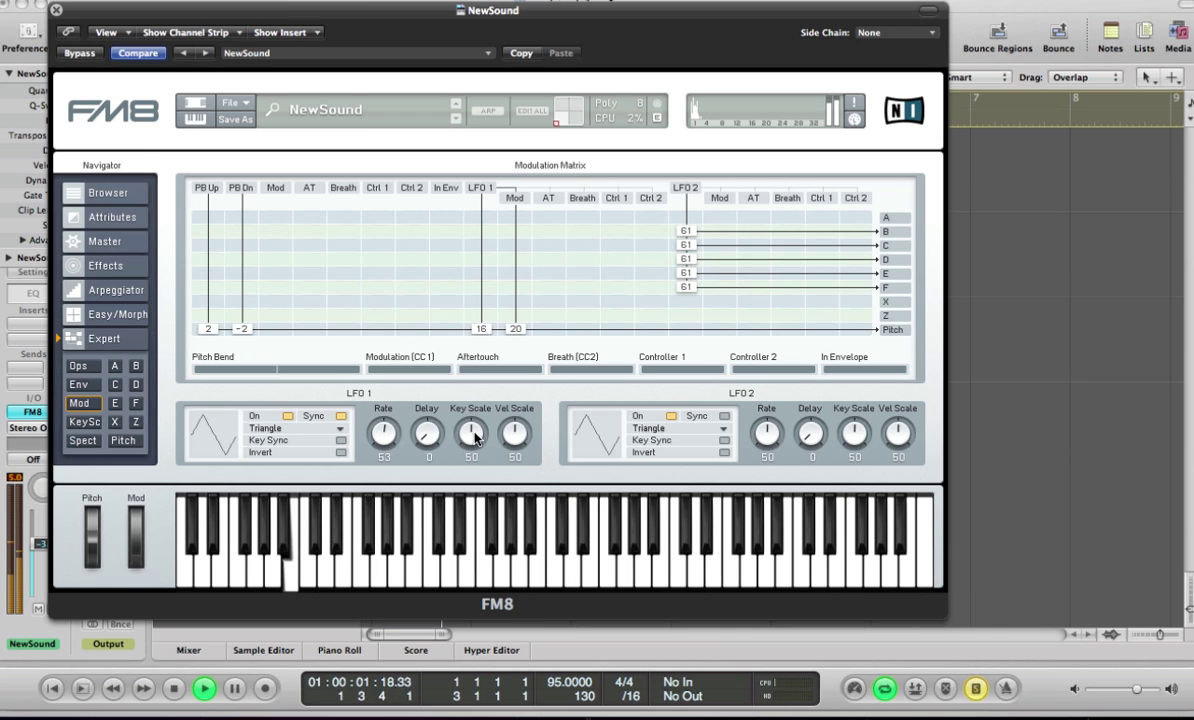
# Set LFO 1's key scaling and velocity scaling to 0 while the loop plays, and stop playback
pyautogui.moveTo(474, 437); pyautogui.dragTo(466, 288)
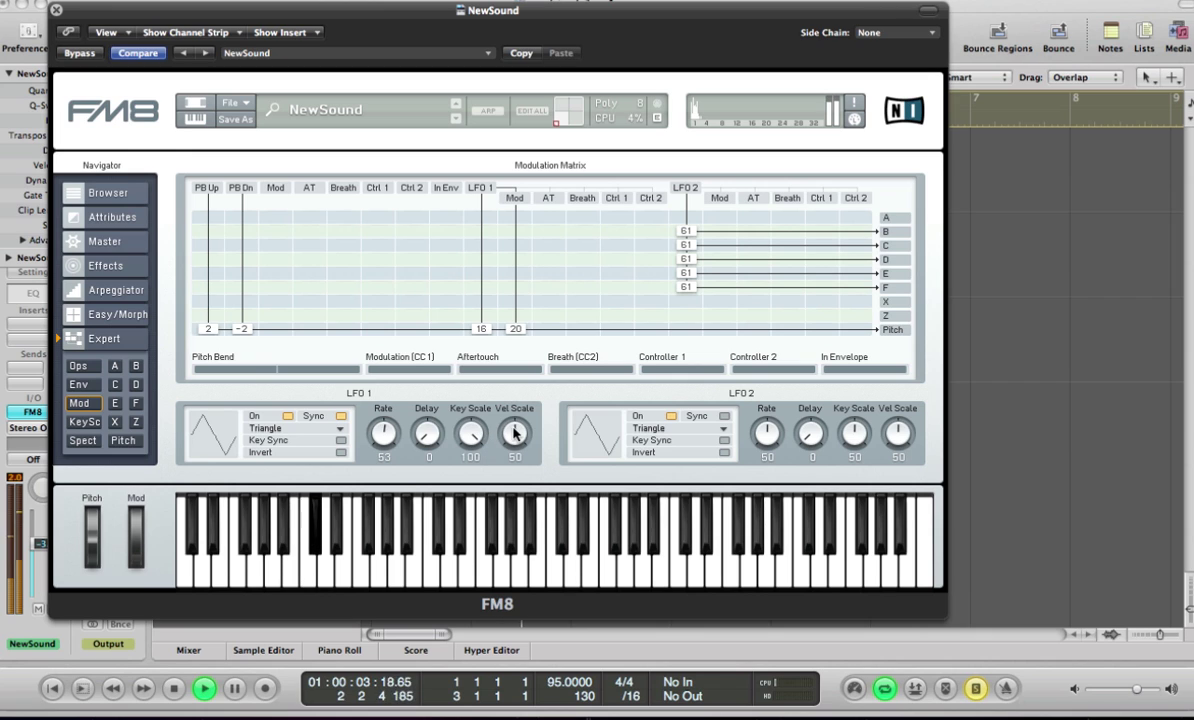
pyautogui.moveTo(514, 433); pyautogui.dragTo(500, 575)
pyautogui.moveTo(469, 432); pyautogui.dragTo(482, 587)
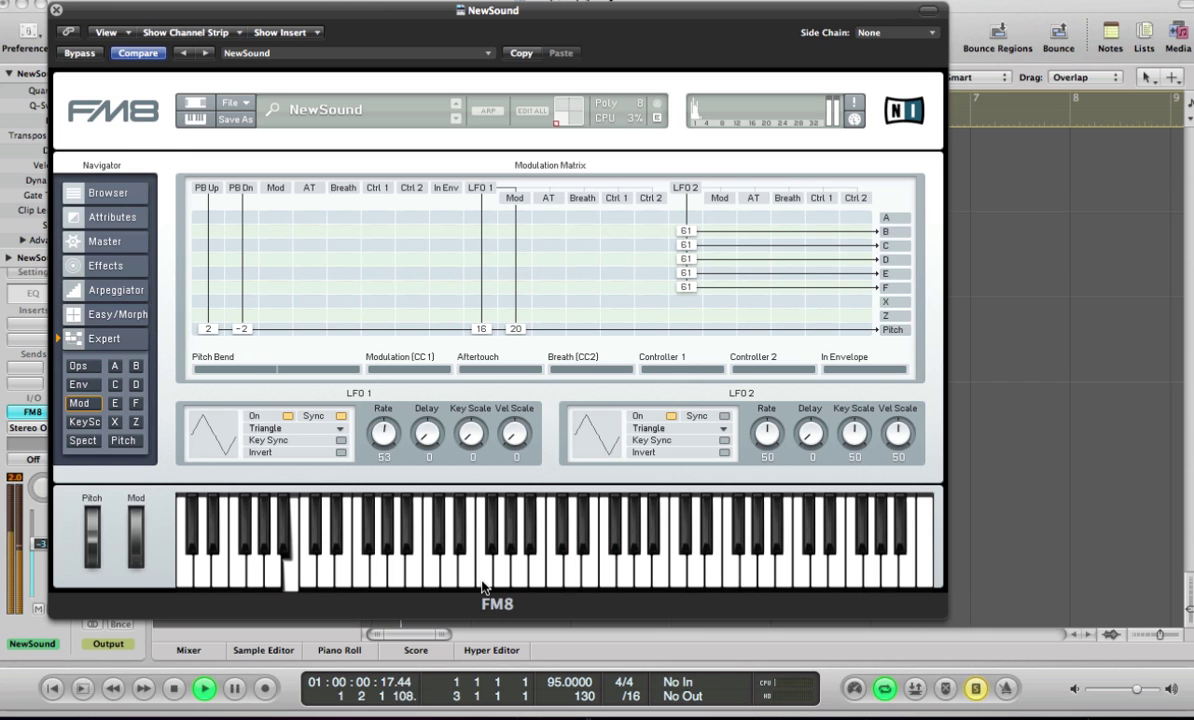
pyautogui.press('space')
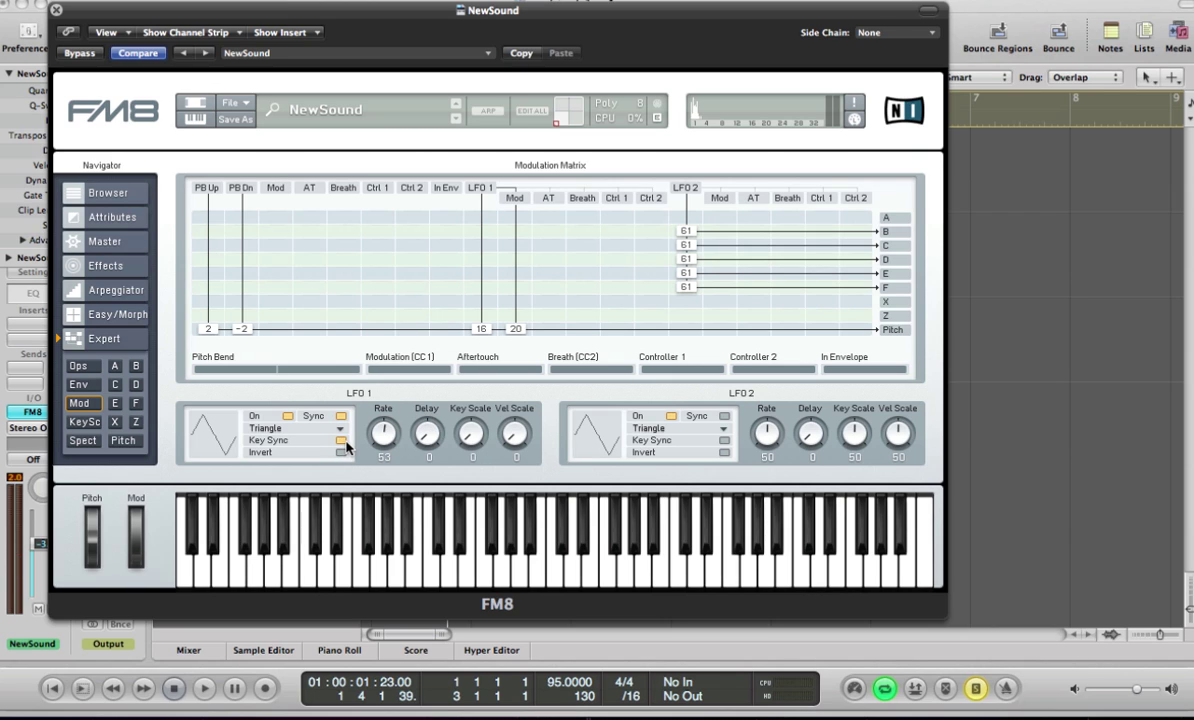
# Enable key sync on LFO 1, change its waveform to 4th Formant, and audition the sound with the loop
pyautogui.click(313, 429)
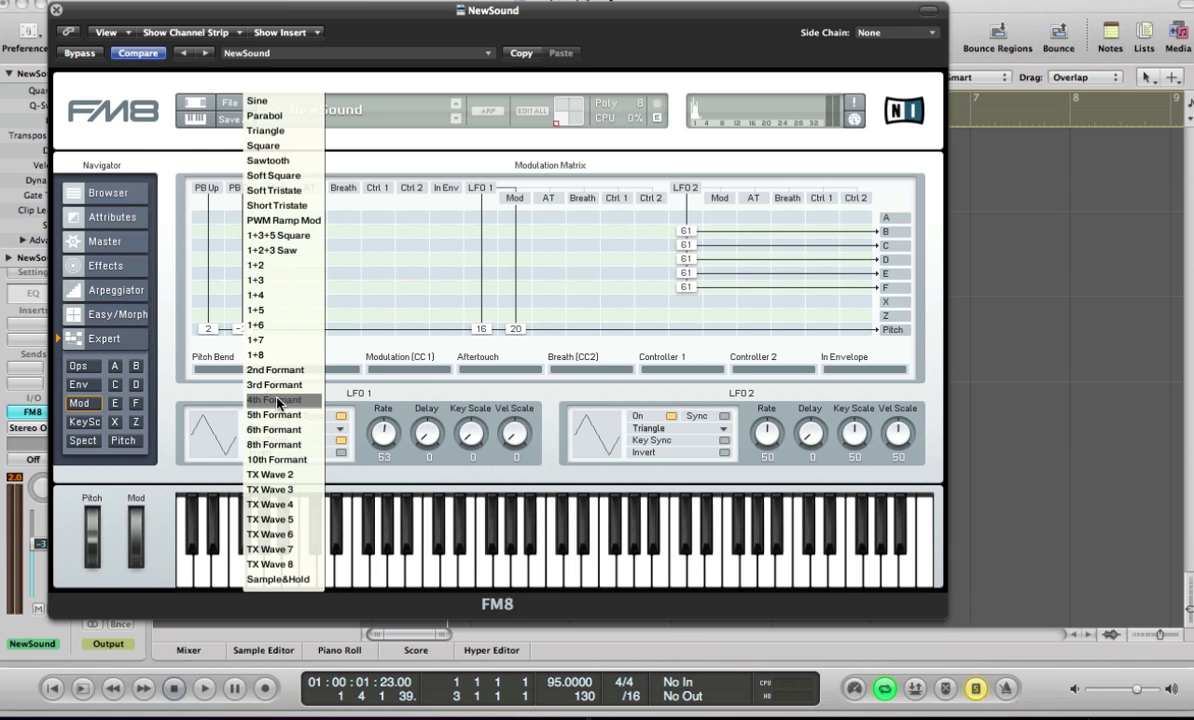
pyautogui.click(276, 400)
pyautogui.press('space')
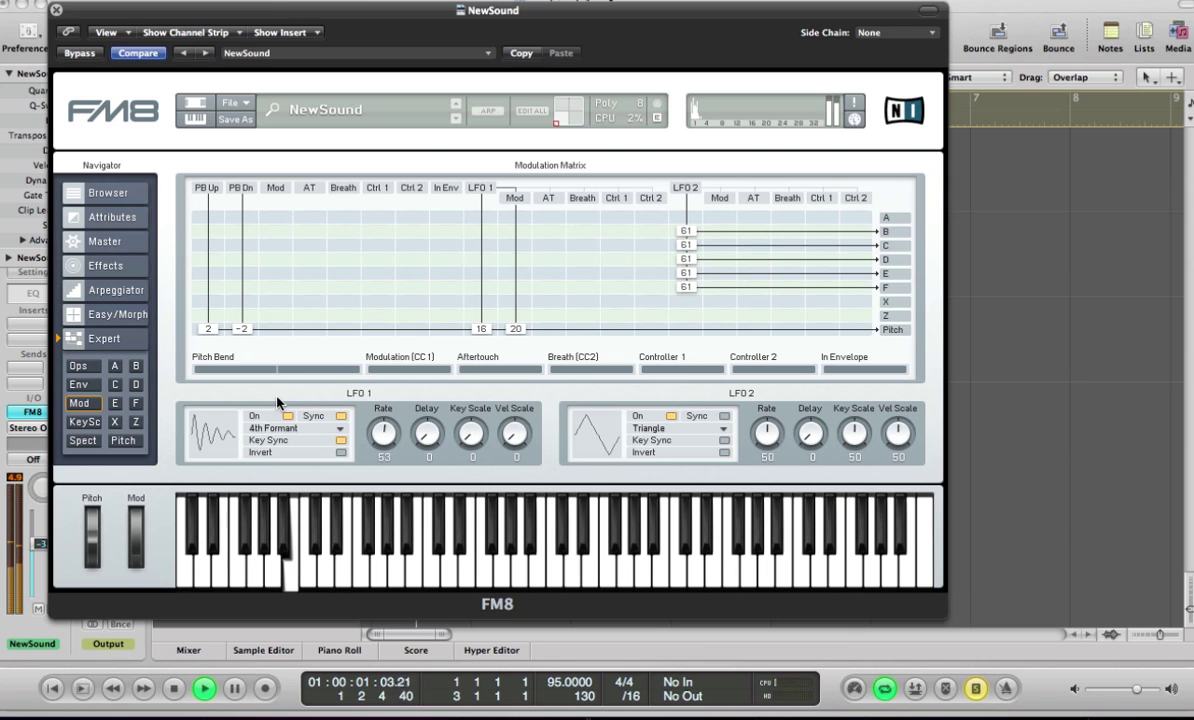
pyautogui.press('space')
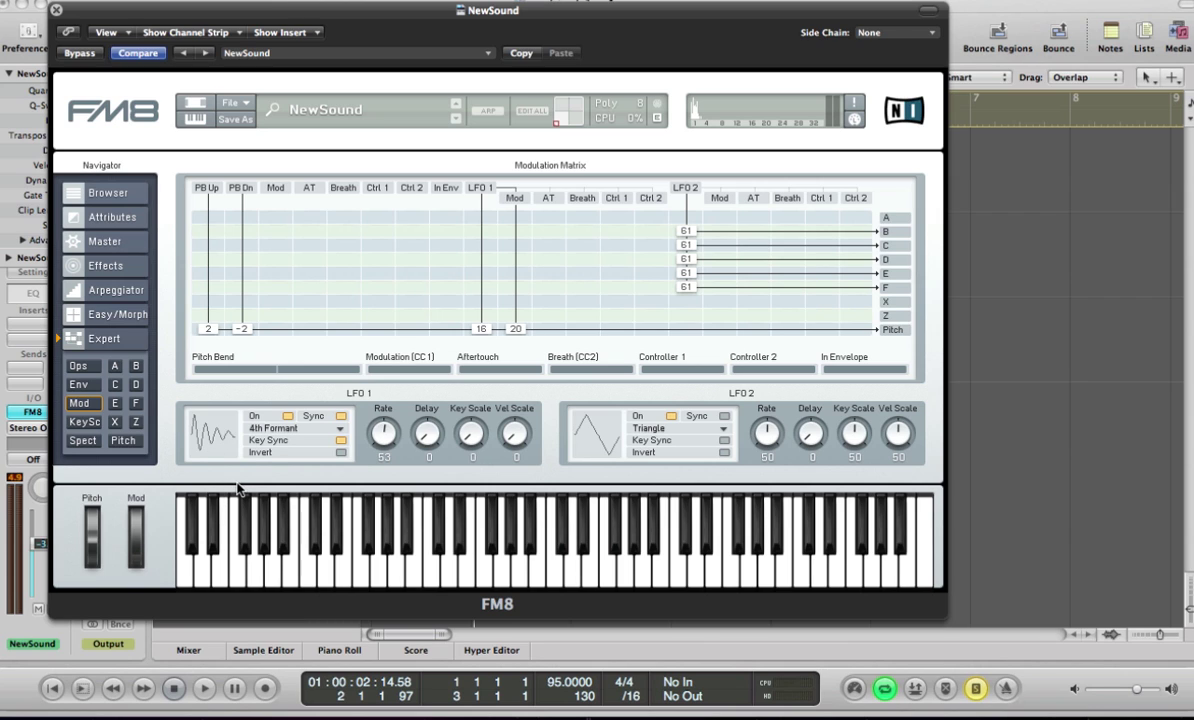
pyautogui.press('space')
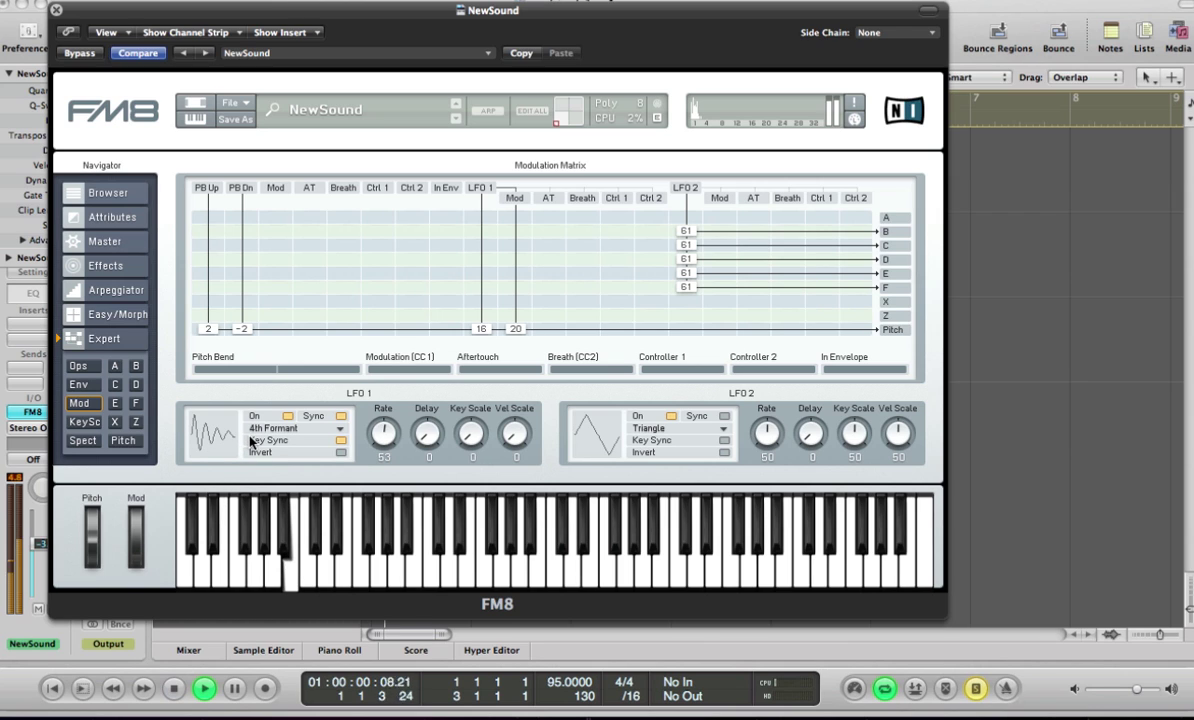
pyautogui.press('space')
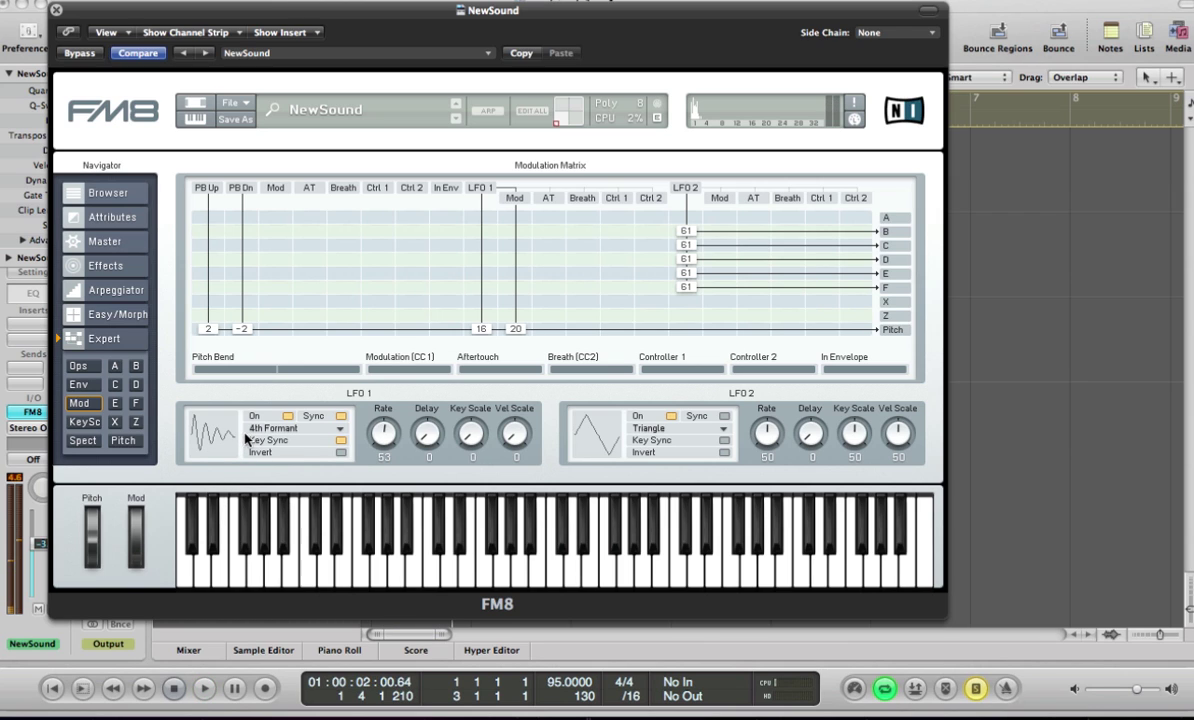
# Add a reverb with time 57, bright 81, treble 67 and dry/wet 60, and audition it over the loop
pyautogui.click(106, 266)
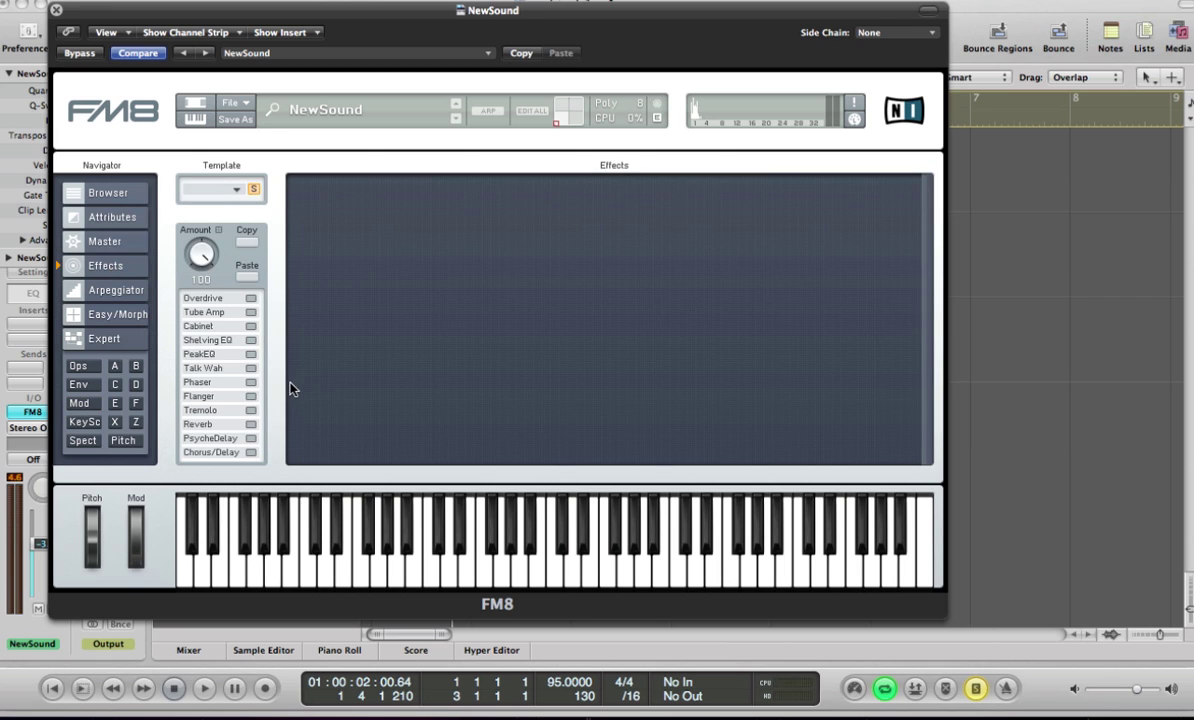
pyautogui.click(251, 425)
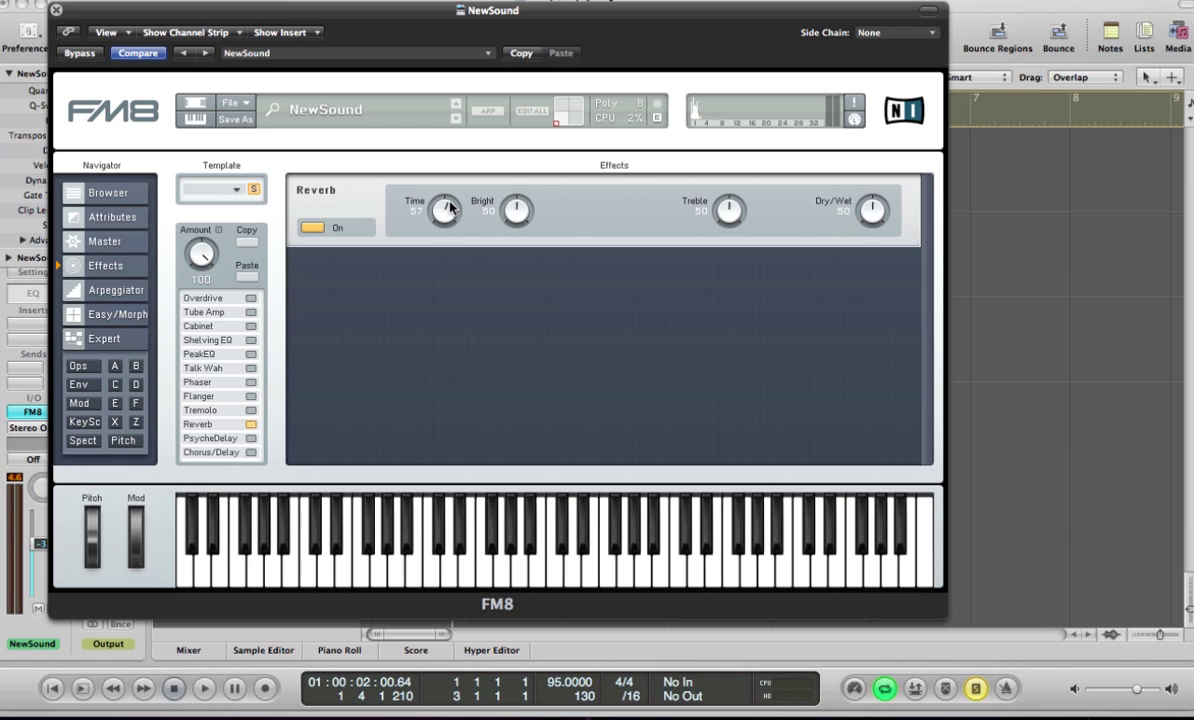
pyautogui.moveTo(506, 209); pyautogui.dragTo(506, 175)
pyautogui.moveTo(724, 203); pyautogui.dragTo(722, 197)
pyautogui.moveTo(880, 213)
pyautogui.mouseDown()
pyautogui.moveTo(874, 203)
pyautogui.moveTo(873, 216)
pyautogui.mouseUp()
pyautogui.press('space')
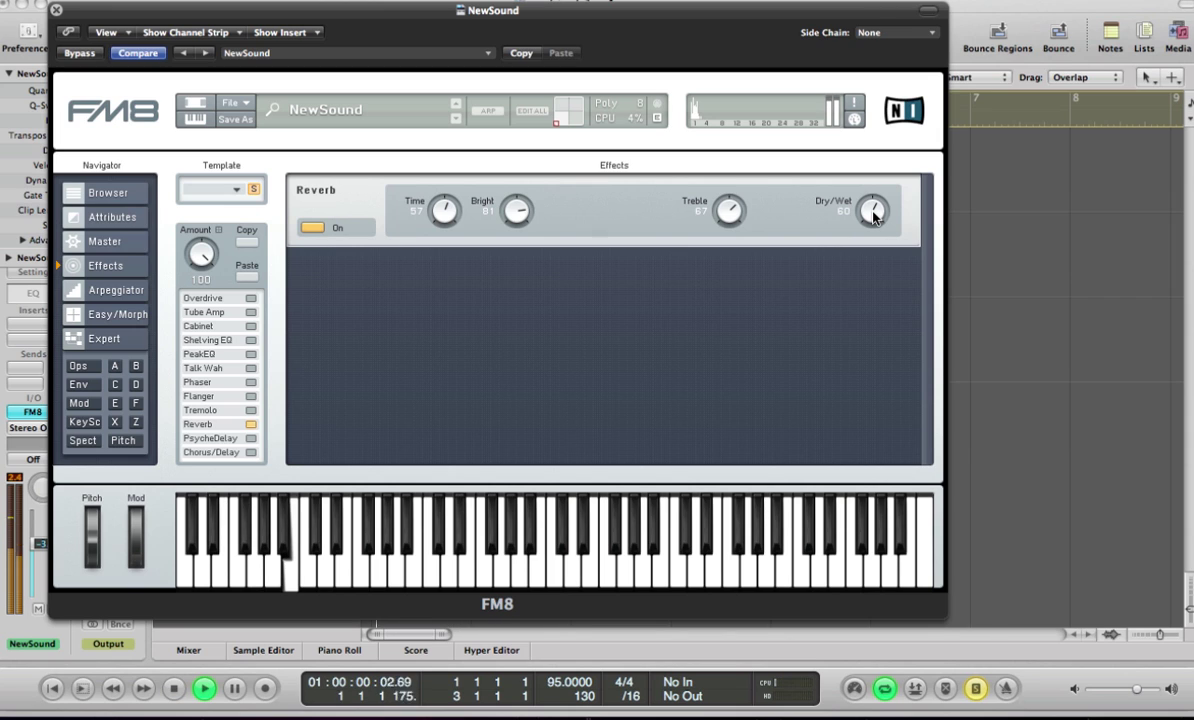
pyautogui.press('space')
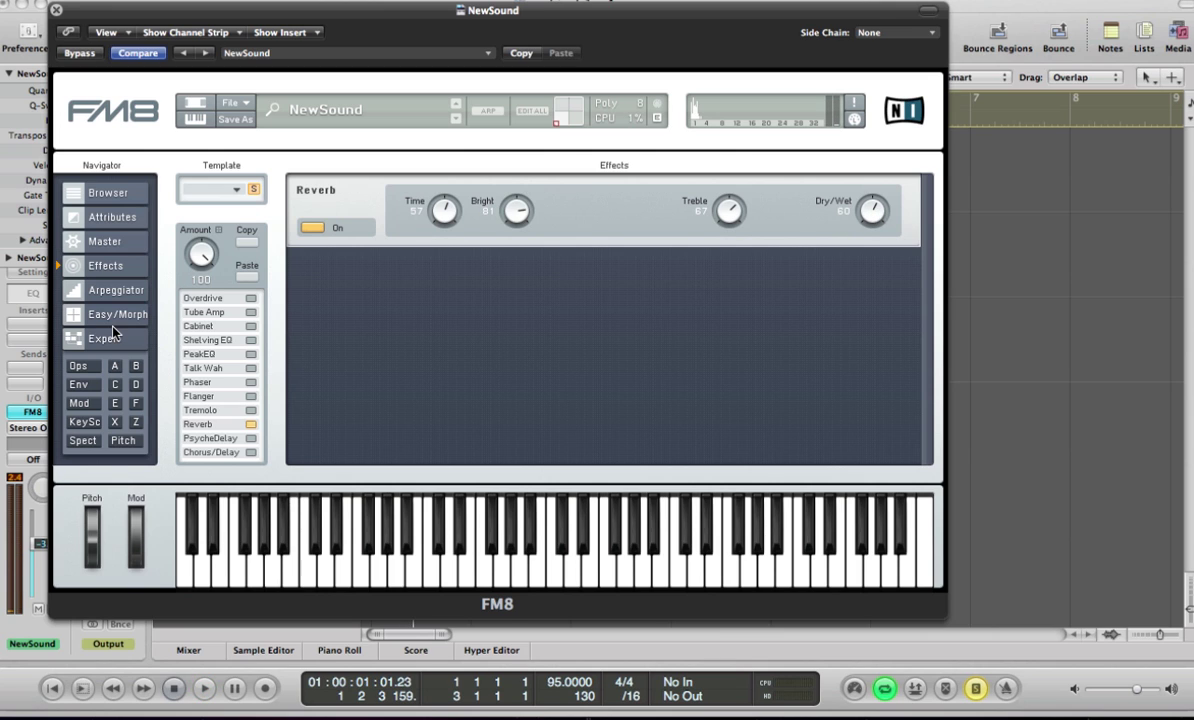
# Set operator Z's filter to cutoff 14, spread 12 and first resonance 31, and audition the sound with playback
pyautogui.click(90, 405)
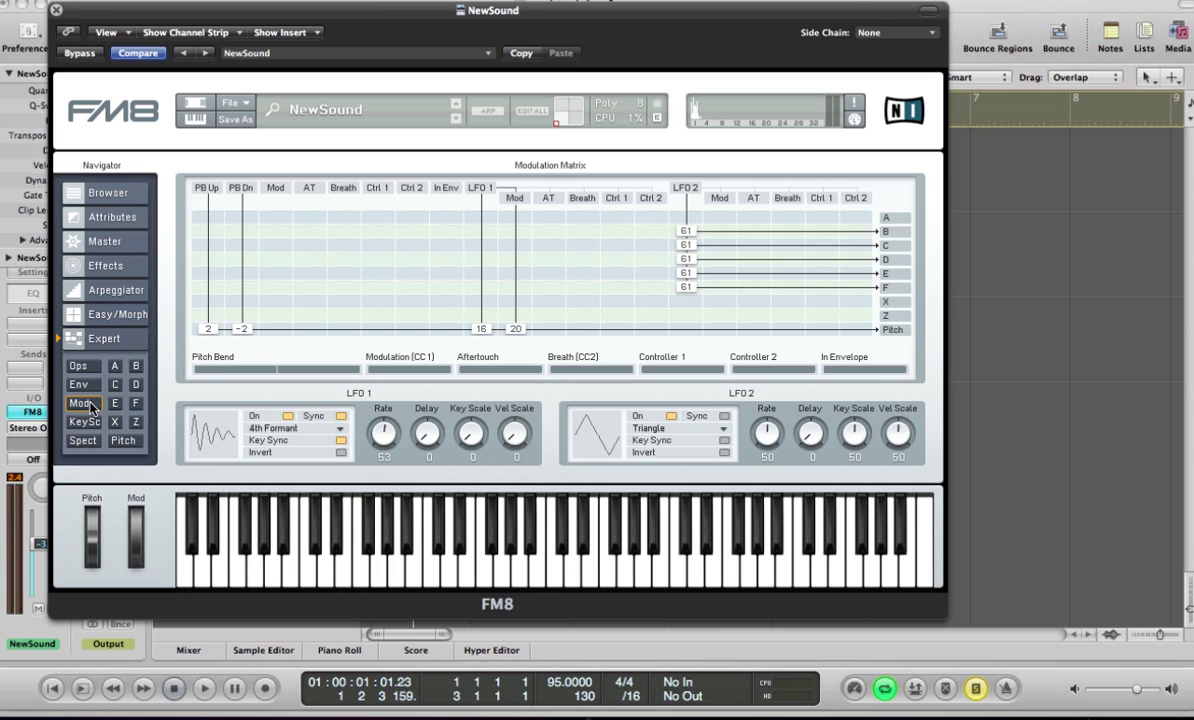
pyautogui.click(88, 384)
pyautogui.click(86, 366)
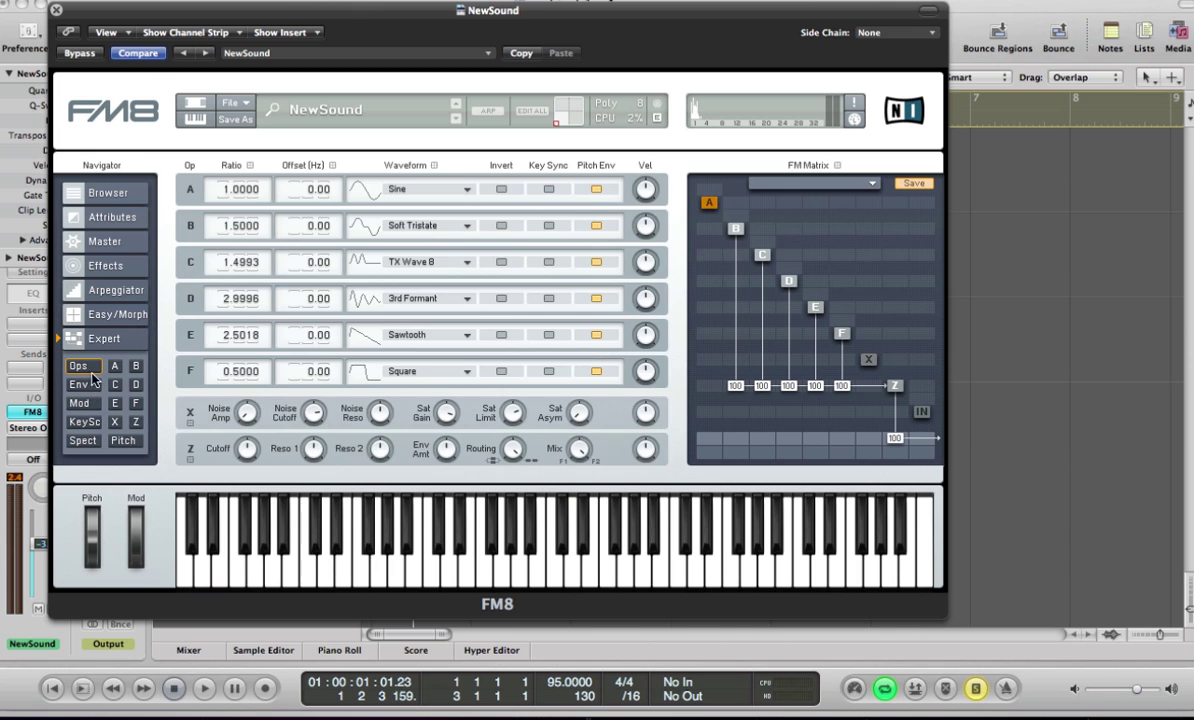
pyautogui.click(135, 422)
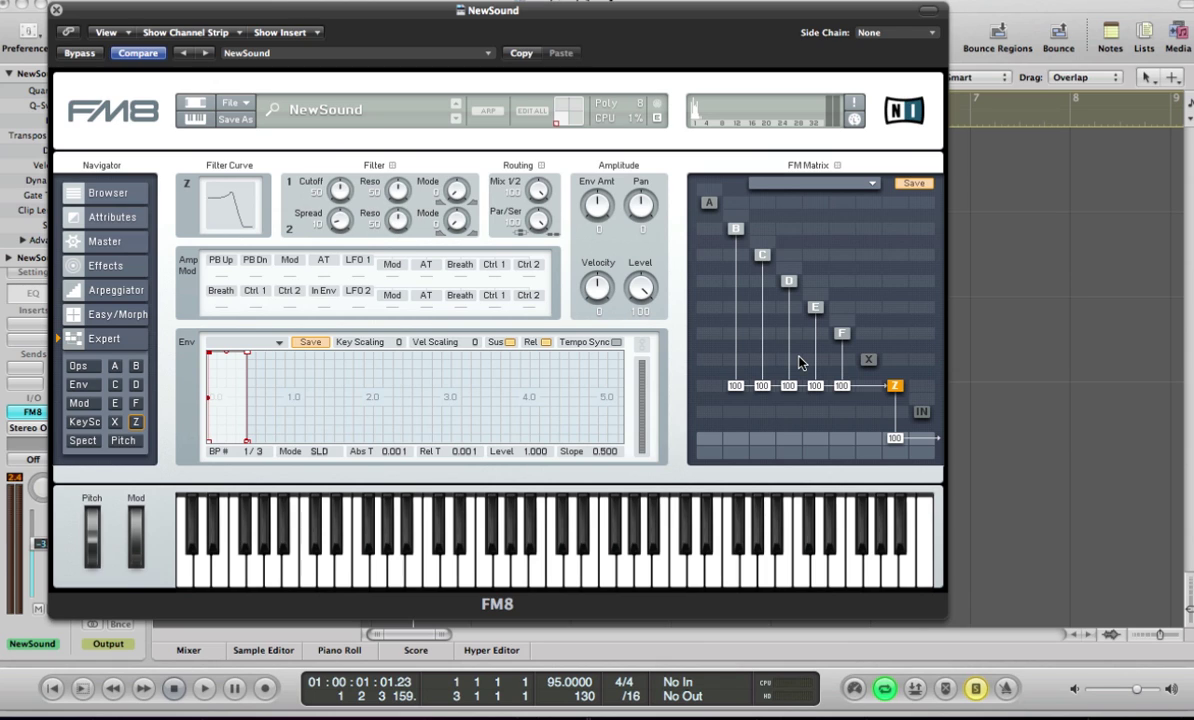
pyautogui.moveTo(320, 180); pyautogui.dragTo(334, 225)
pyautogui.press('space')
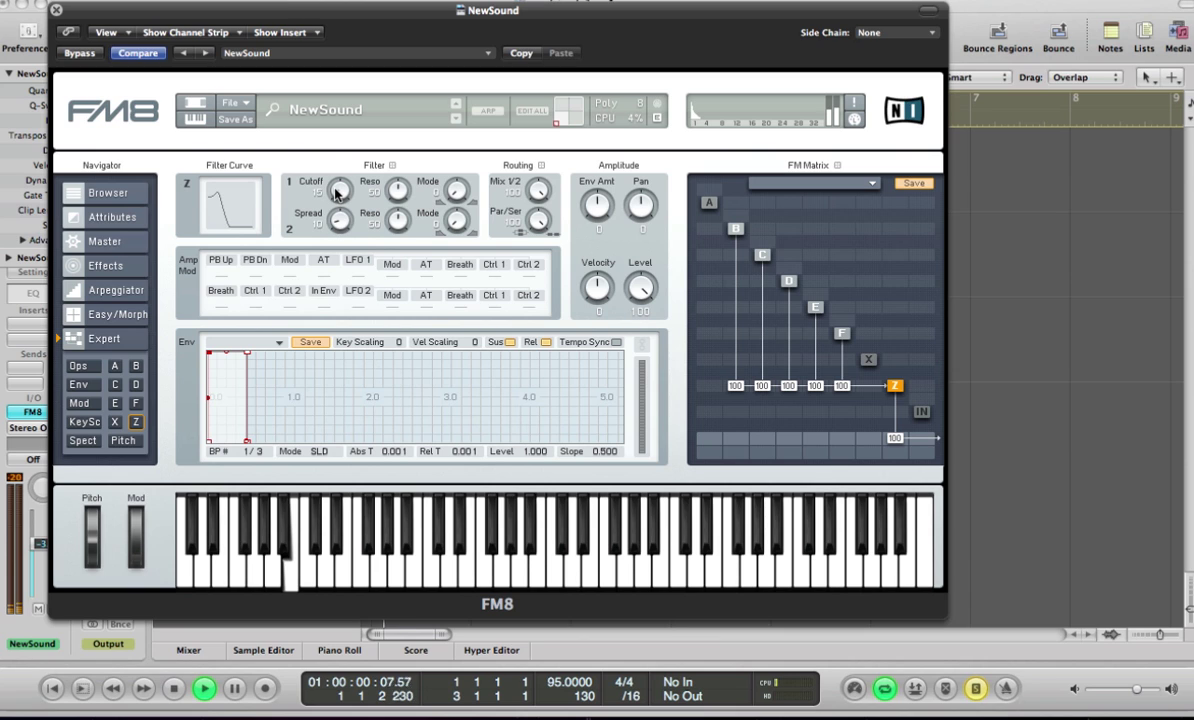
pyautogui.moveTo(396, 192); pyautogui.dragTo(332, 217)
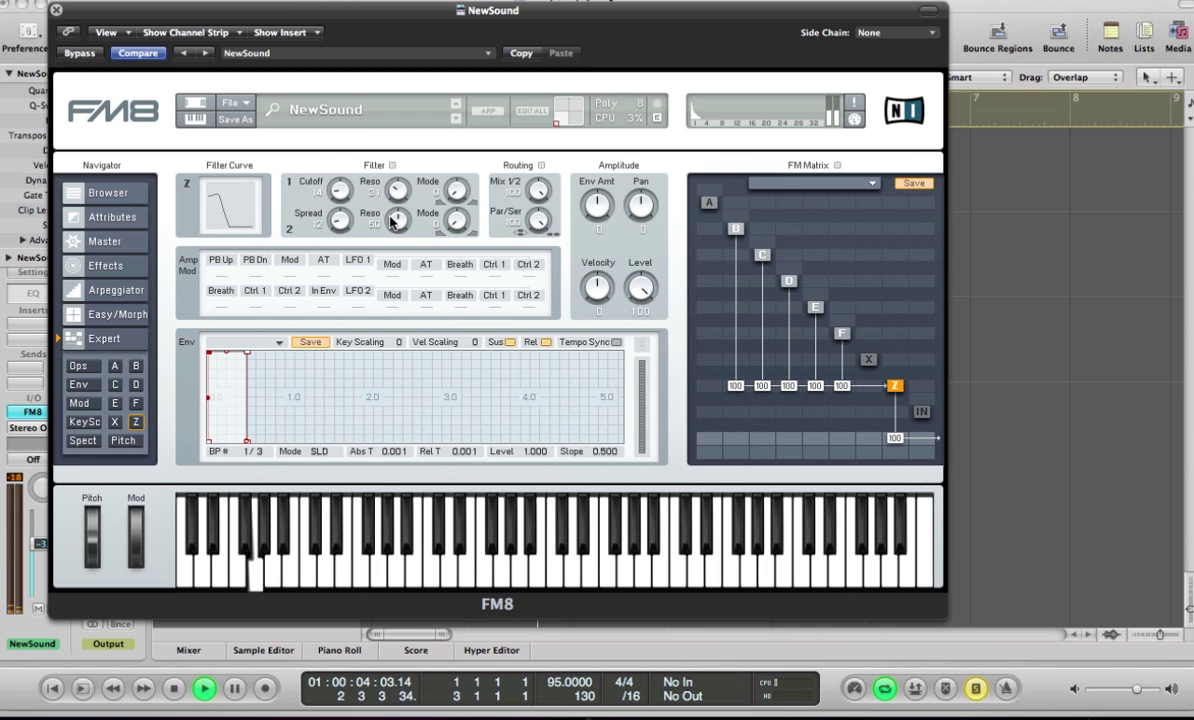
pyautogui.press('space')
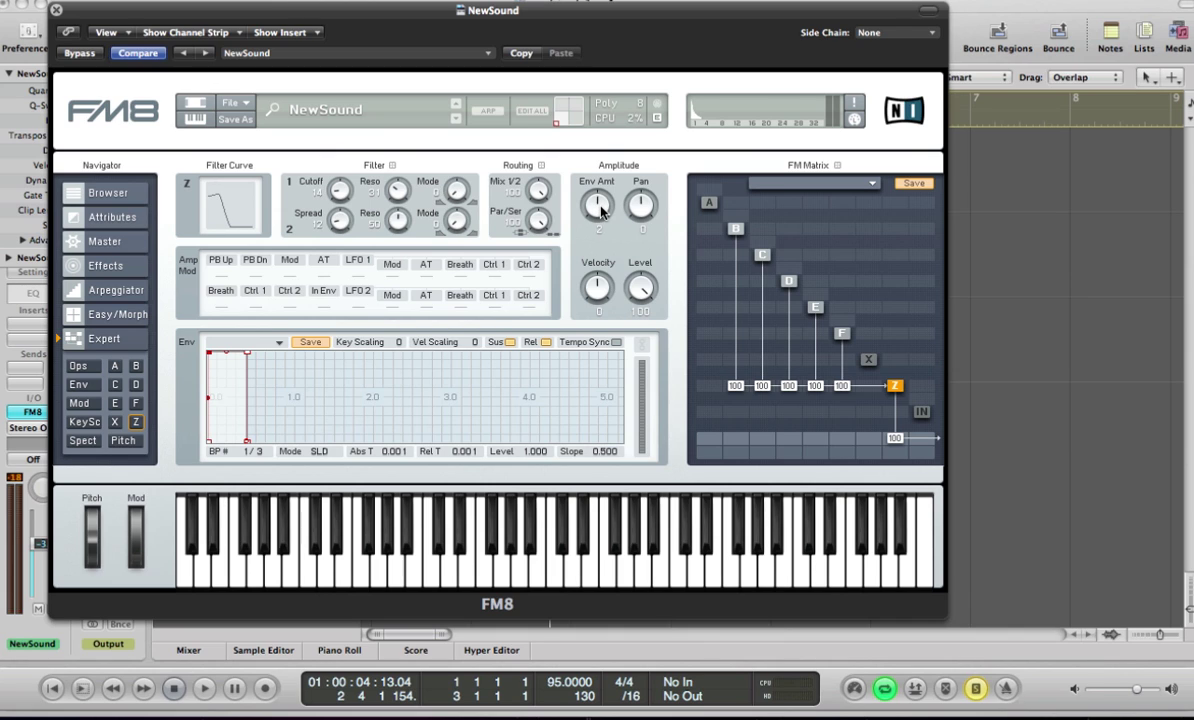
# Set operator Z's envelope amount to 100, shape its envelope as a decay to level 0 over about 2.5 seconds, and start playback
pyautogui.moveTo(598, 207); pyautogui.dragTo(598, 160)
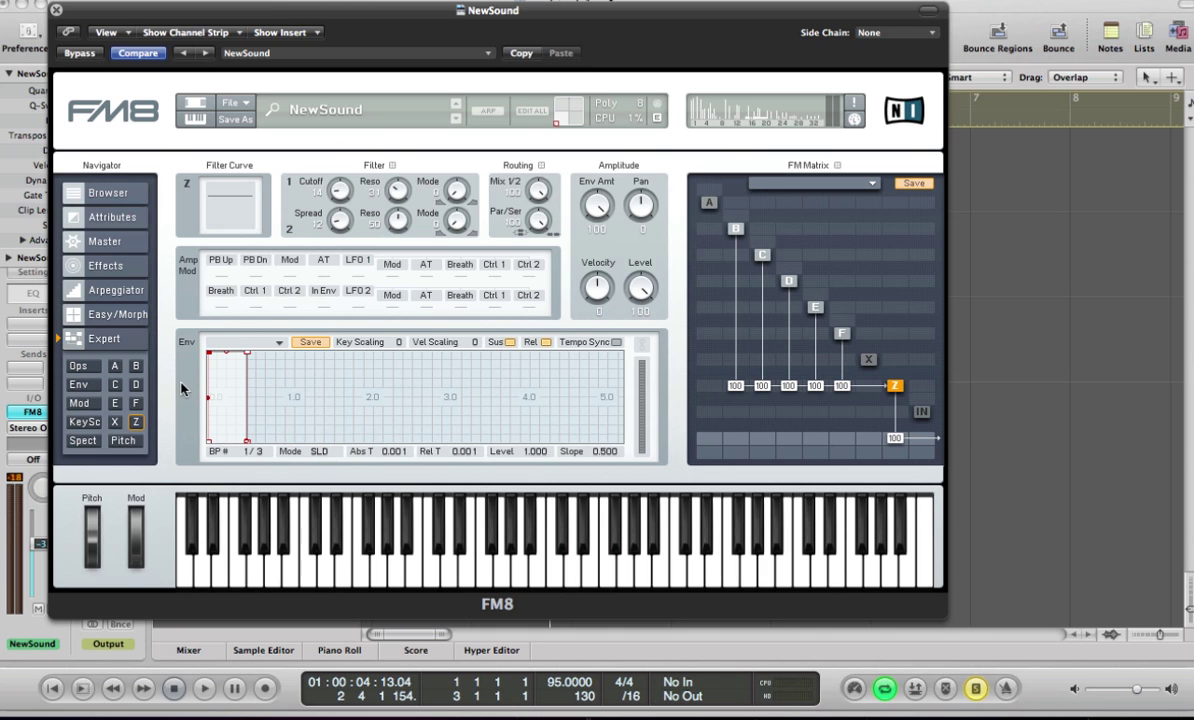
pyautogui.press('space')
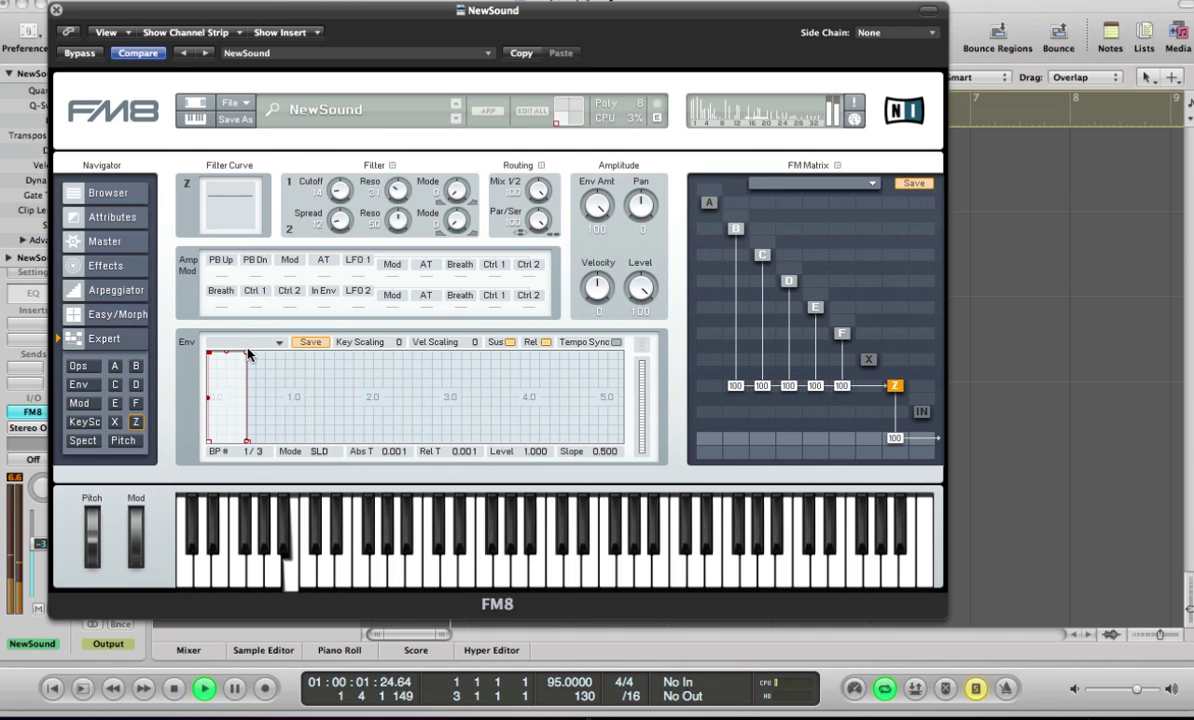
pyautogui.press('space')
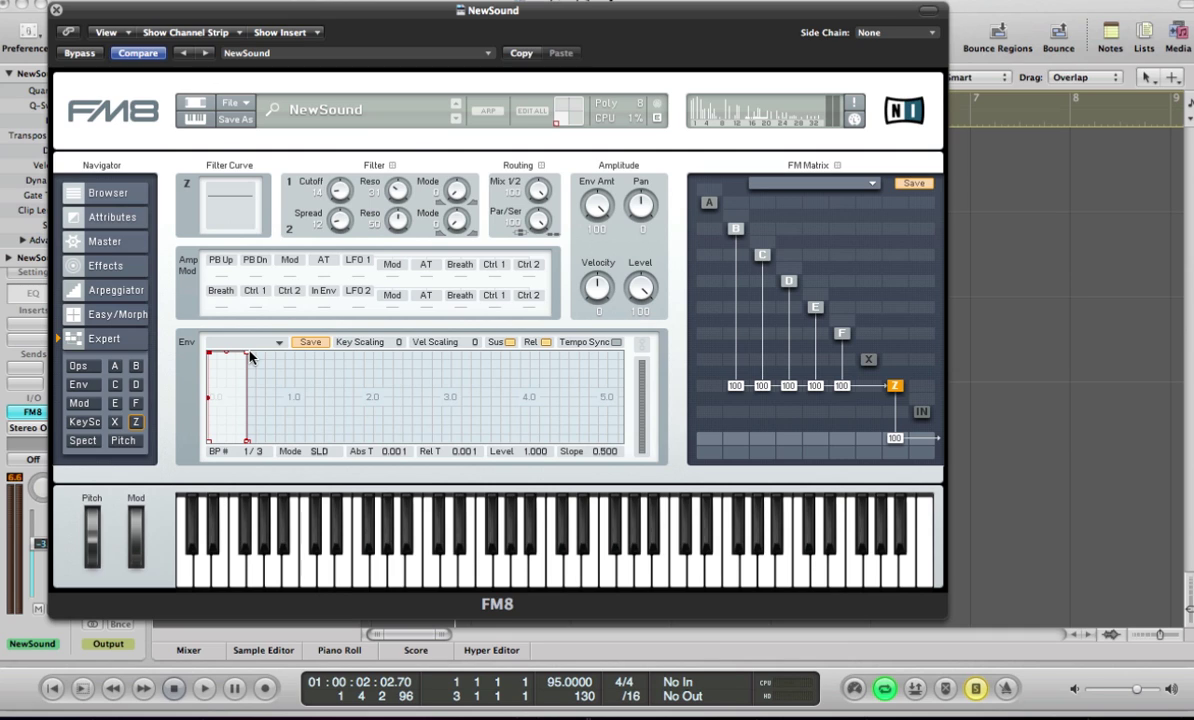
pyautogui.moveTo(246, 438); pyautogui.dragTo(404, 447)
pyautogui.press('space')
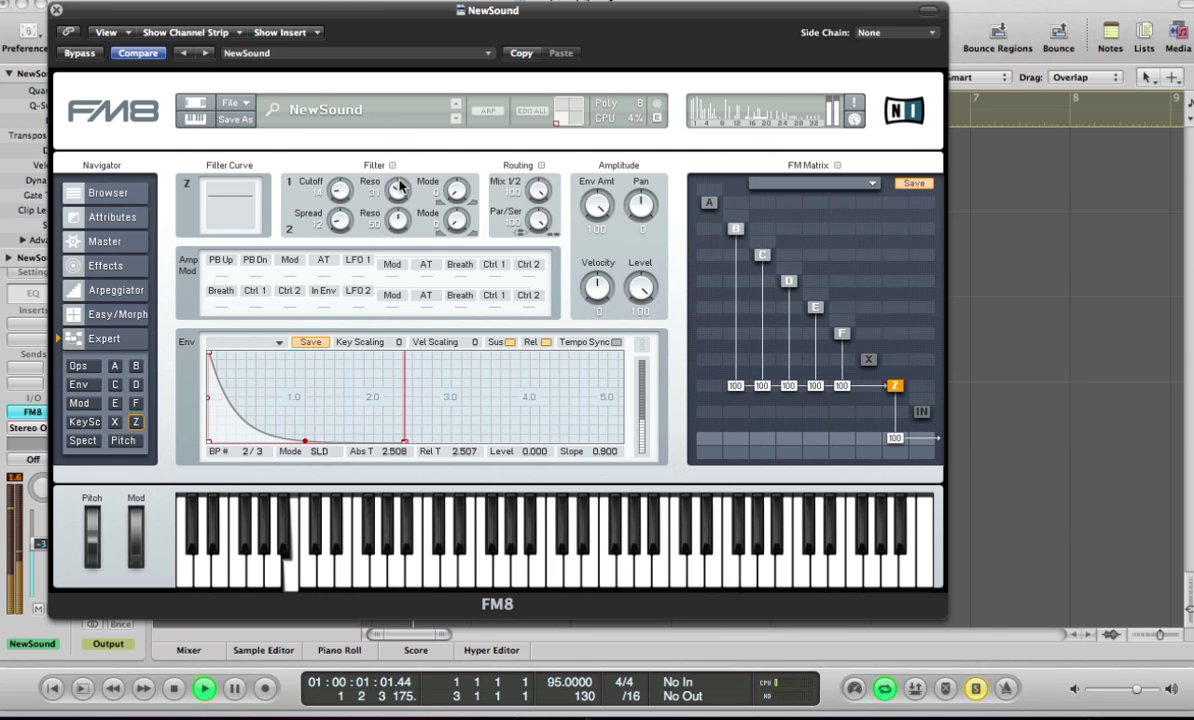
# Set operator Z's first filter resonance to 22 and cutoff to 11 while the loop plays, and stop playback
pyautogui.moveTo(398, 193); pyautogui.dragTo(399, 201)
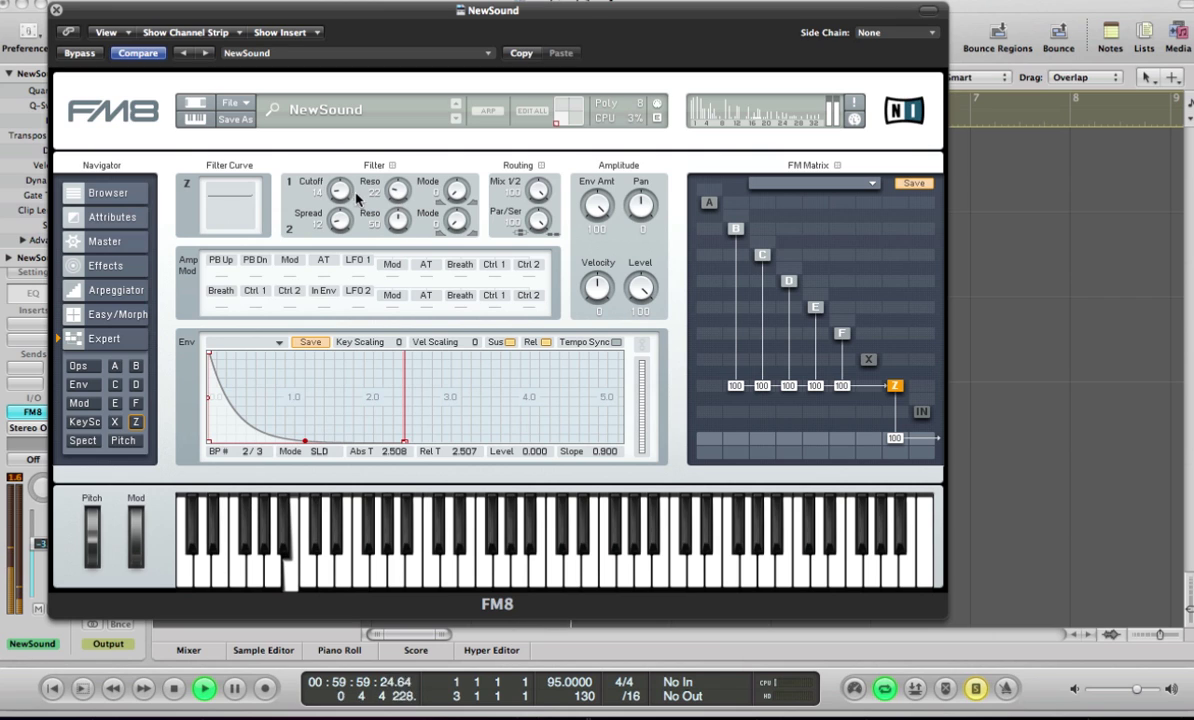
pyautogui.moveTo(341, 193); pyautogui.dragTo(341, 198)
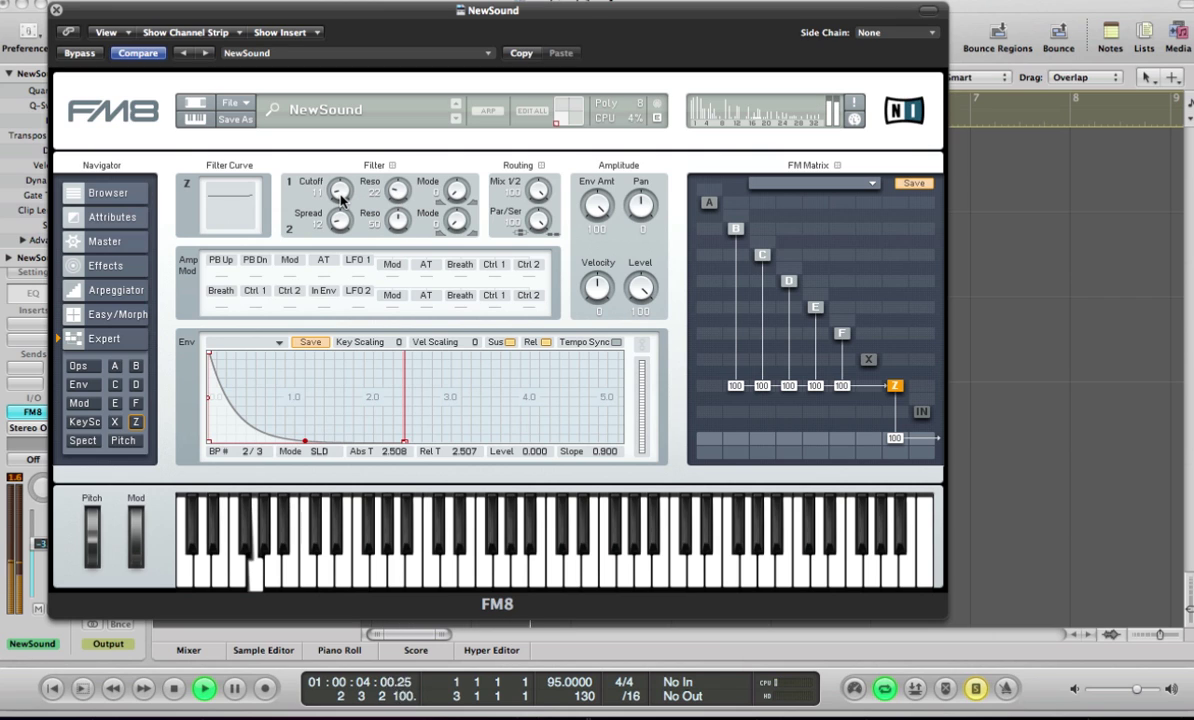
pyautogui.press('space')
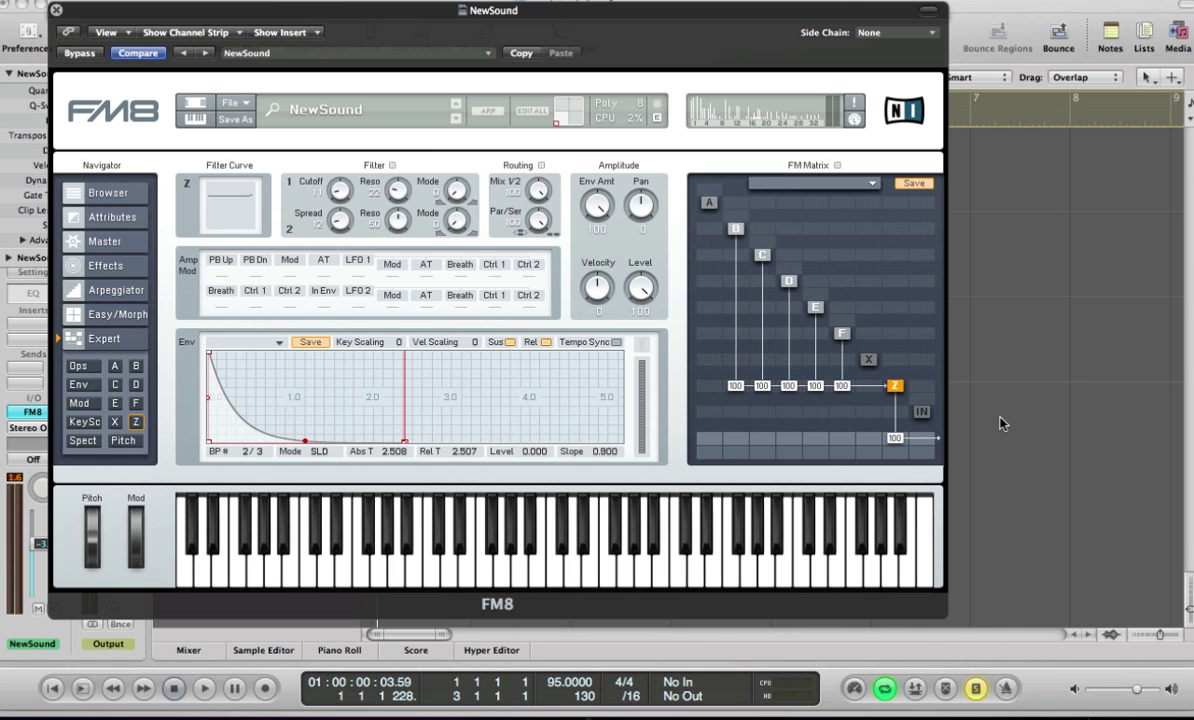
# Route operator B to modulate C at 16 and D at 23 in the FM matrix, and audition the sound
pyautogui.click(742, 256)
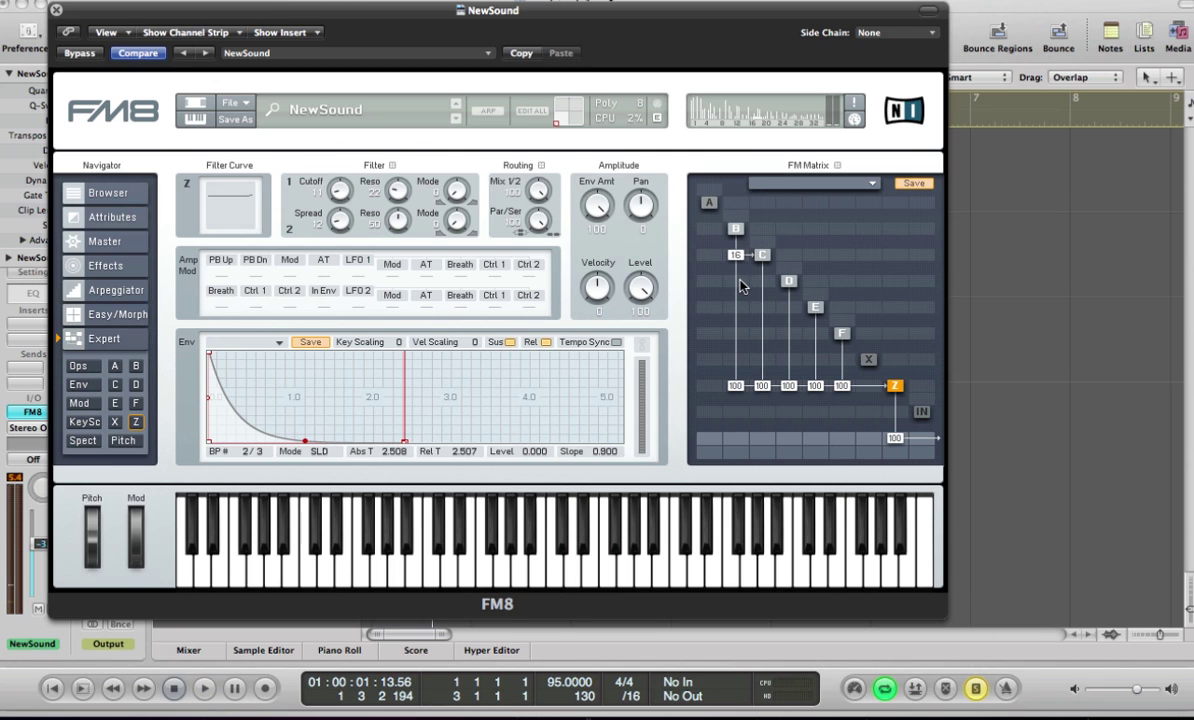
pyautogui.moveTo(741, 286); pyautogui.dragTo(746, 279)
pyautogui.press('space')
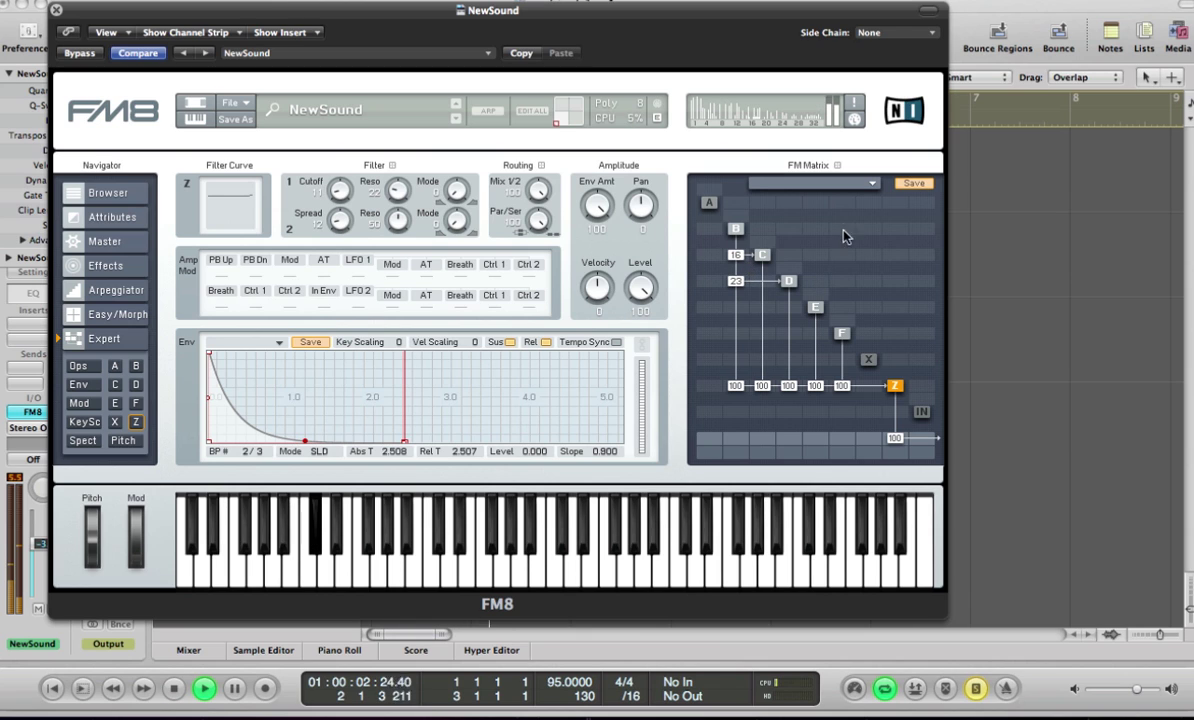
pyautogui.press('space')
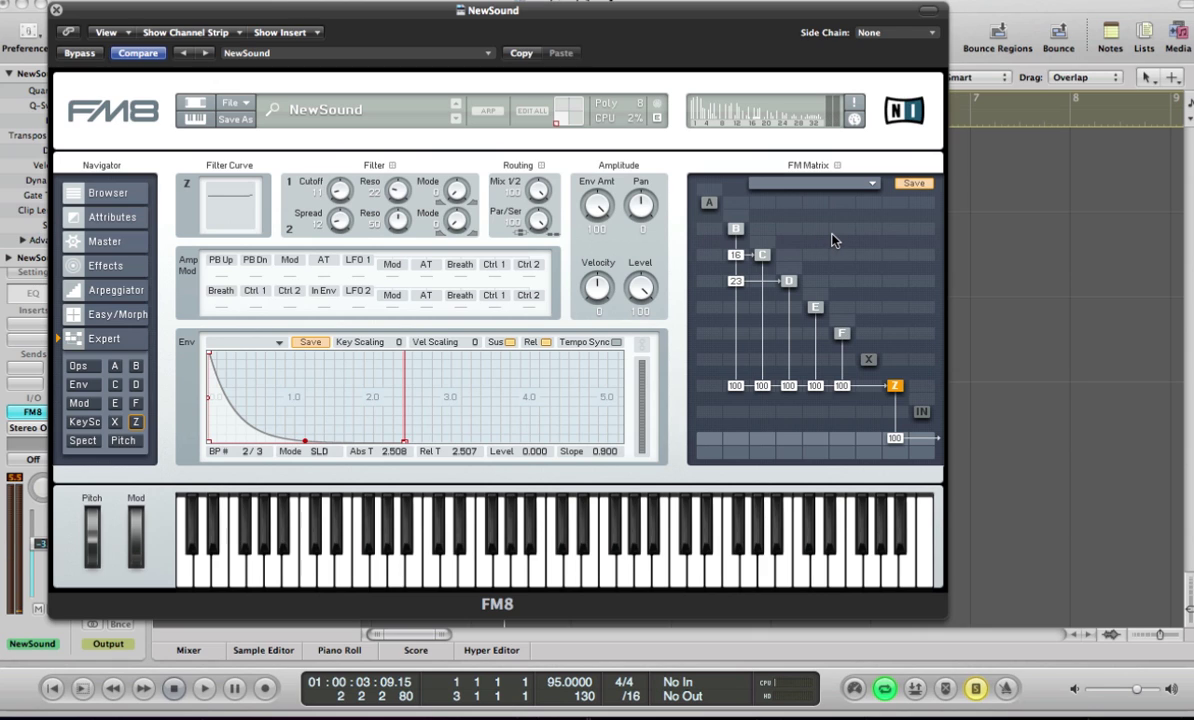
# Route operator F to modulate operator B at 71 in the FM matrix, and audition the sound
pyautogui.moveTo(836, 231); pyautogui.dragTo(856, 177)
pyautogui.press('space')
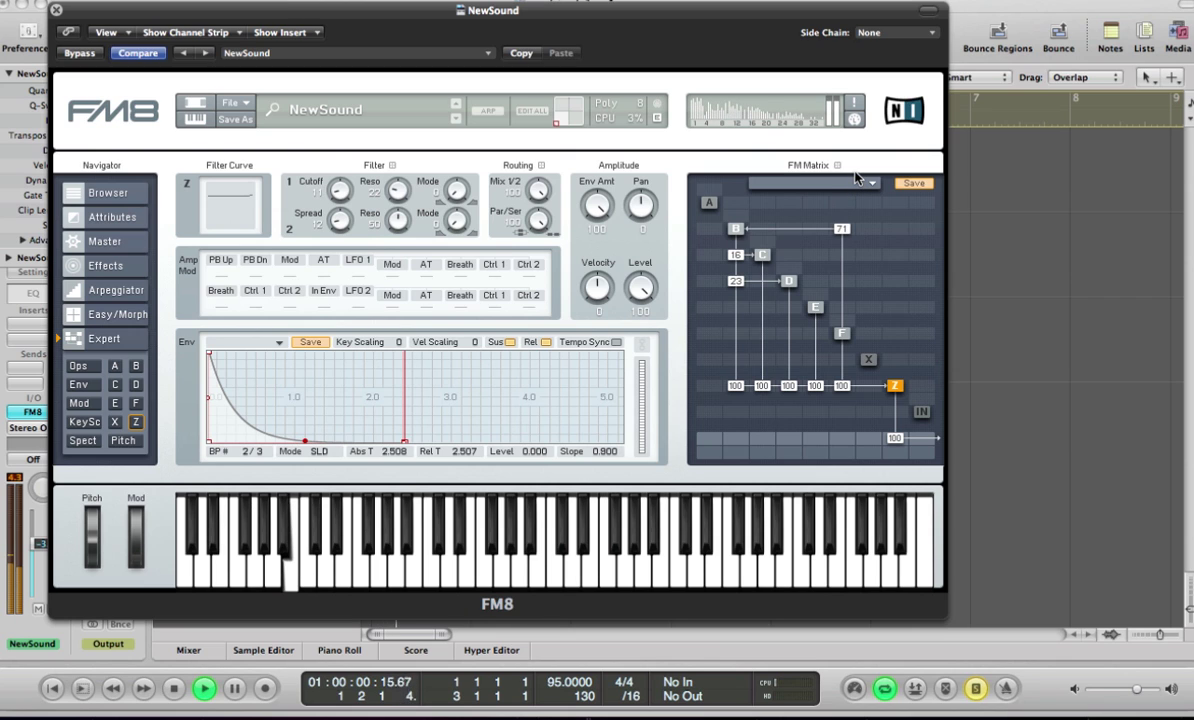
pyautogui.press('space')
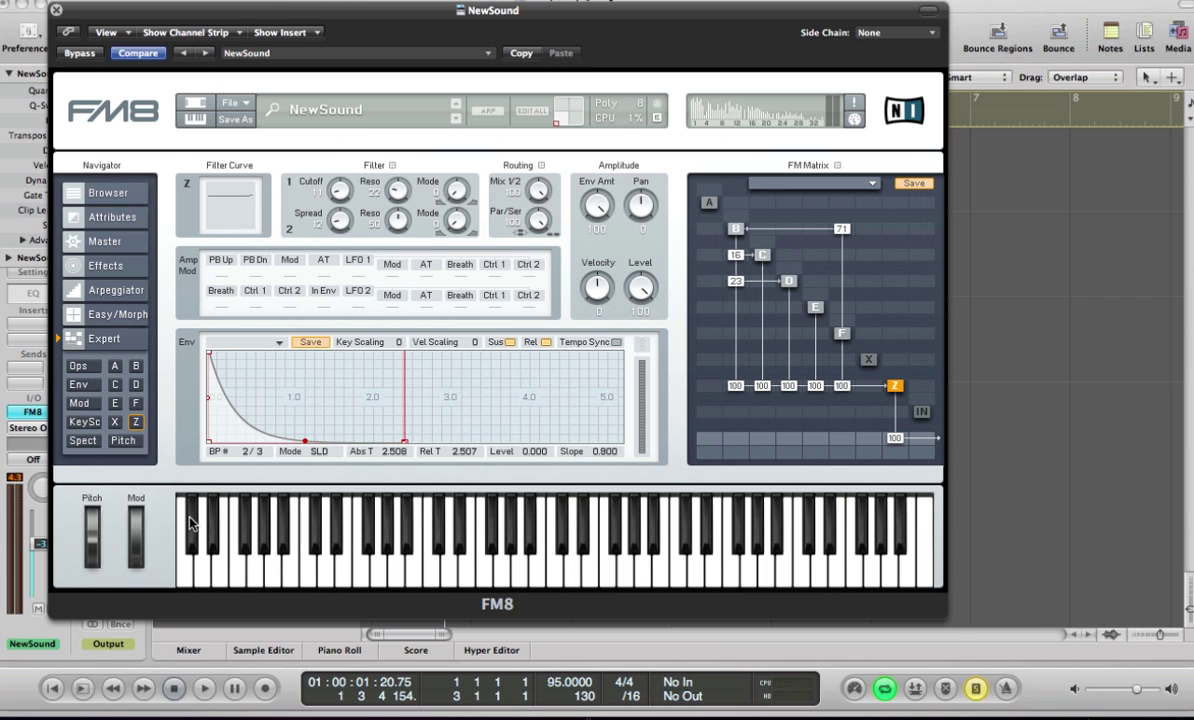
# Audition the soloed pad, close the plug-in window, and play it unsoloed with the beat tracks
pyautogui.press('space')
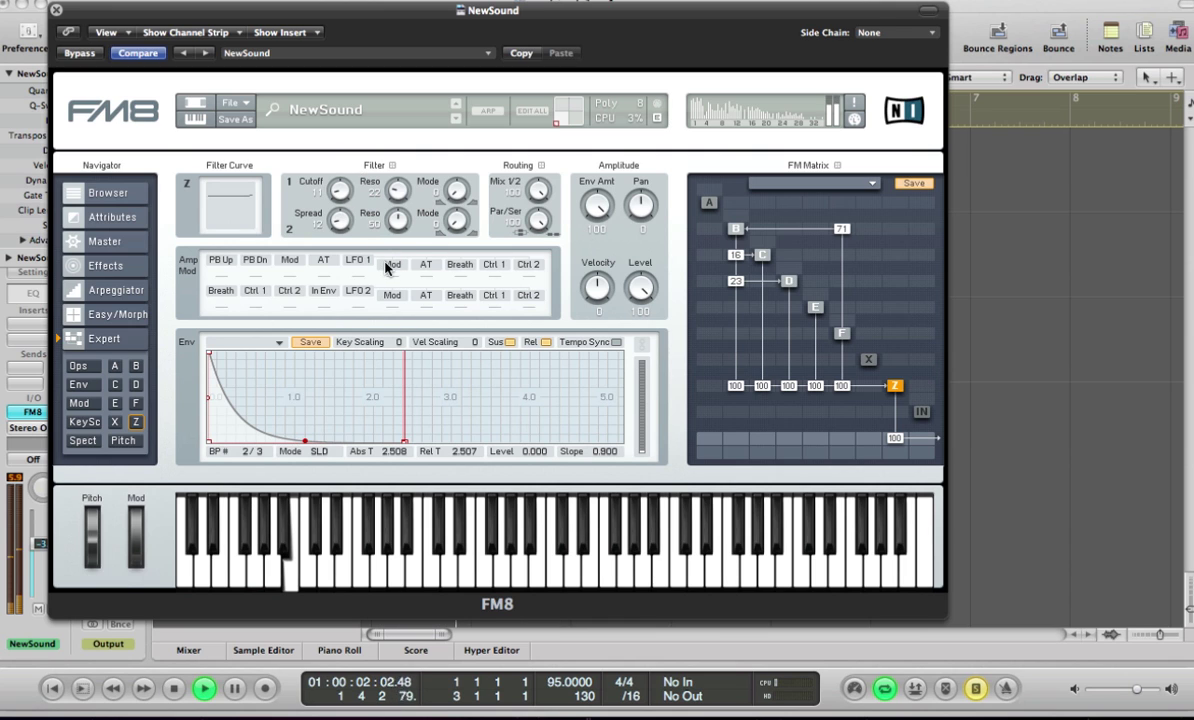
pyautogui.press('space')
pyautogui.press('super+w')
pyautogui.press('space')
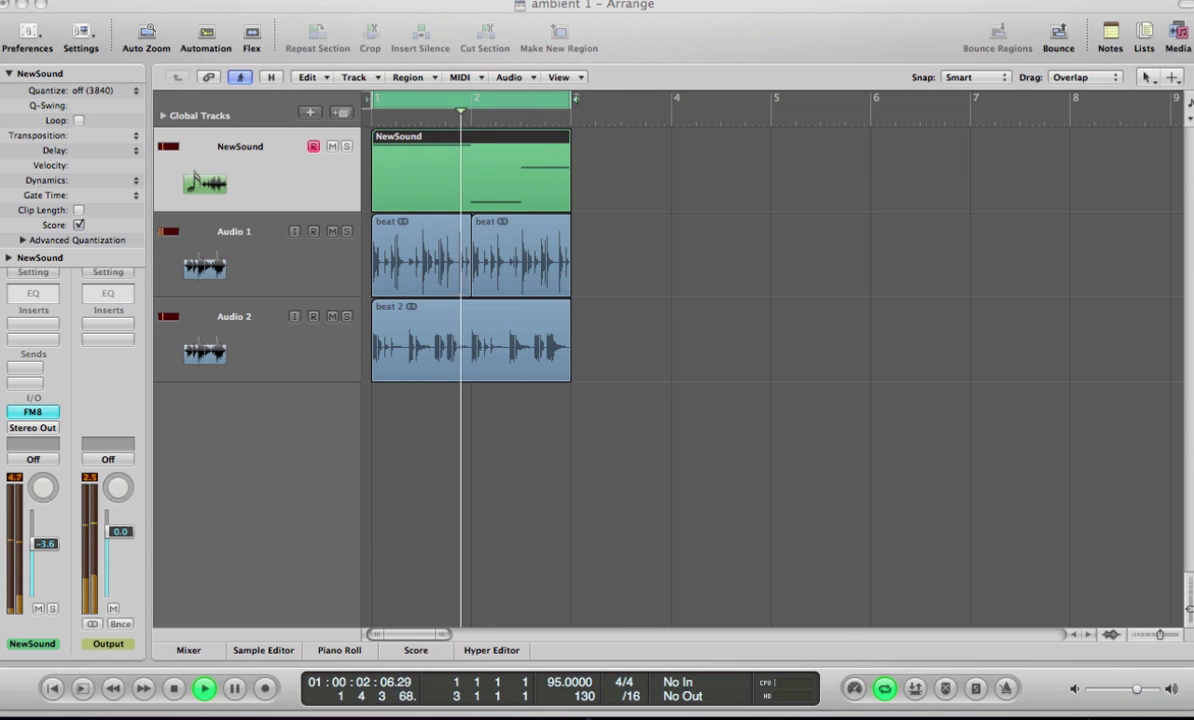
pyautogui.click(381, 362)
pyautogui.press('space')
# Reopen the plug-in window and open the modulation matrix with the LFO settings
pyautogui.press('v')
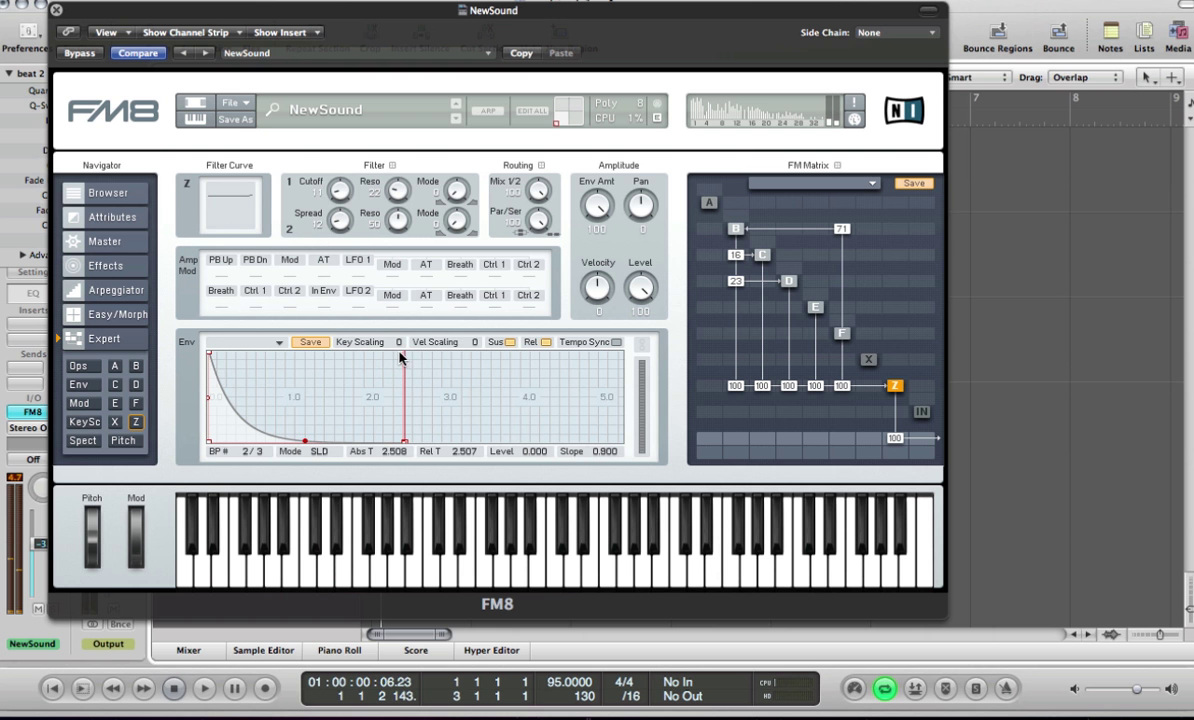
pyautogui.click(80, 403)
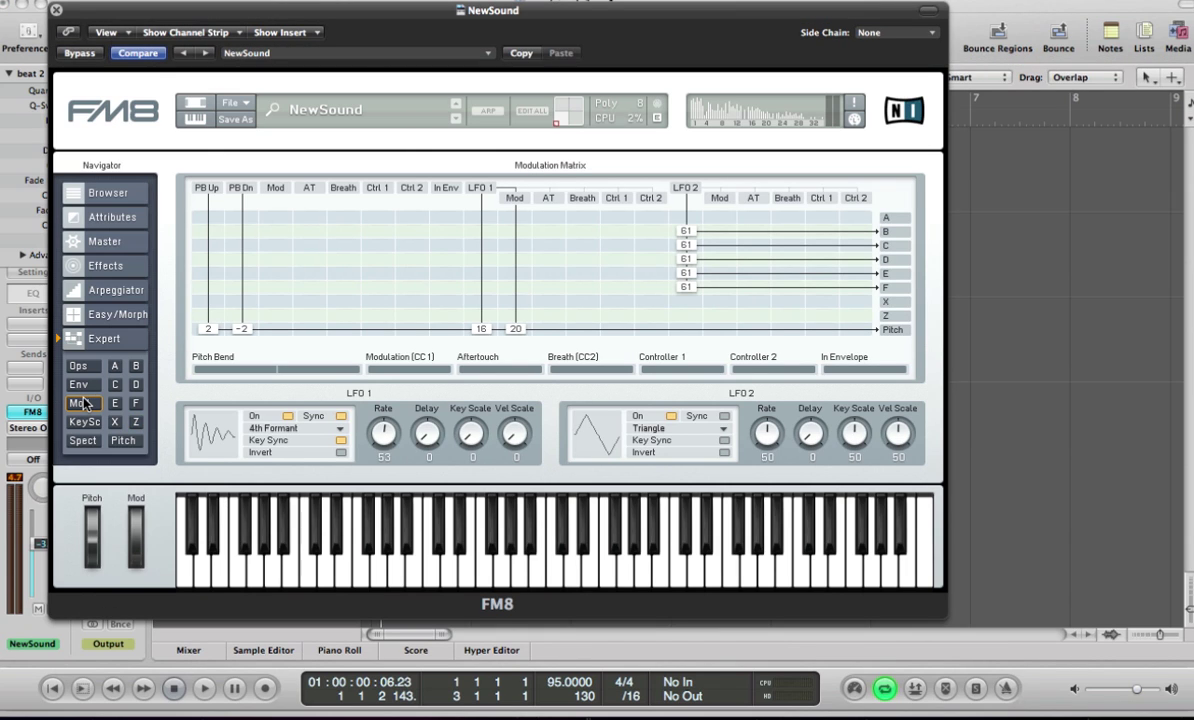